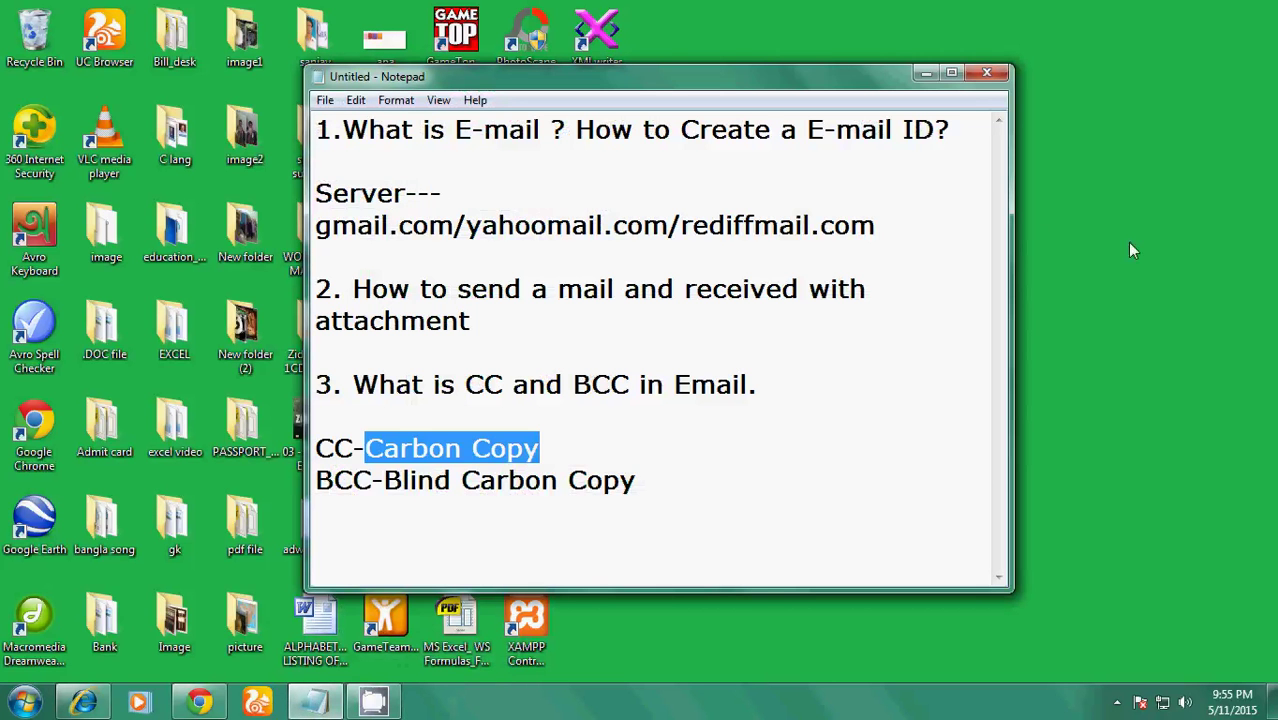
- Highlight the Notepad email-topic questions and place the cursor before the wrapped word 'attachment'
click(818, 199)
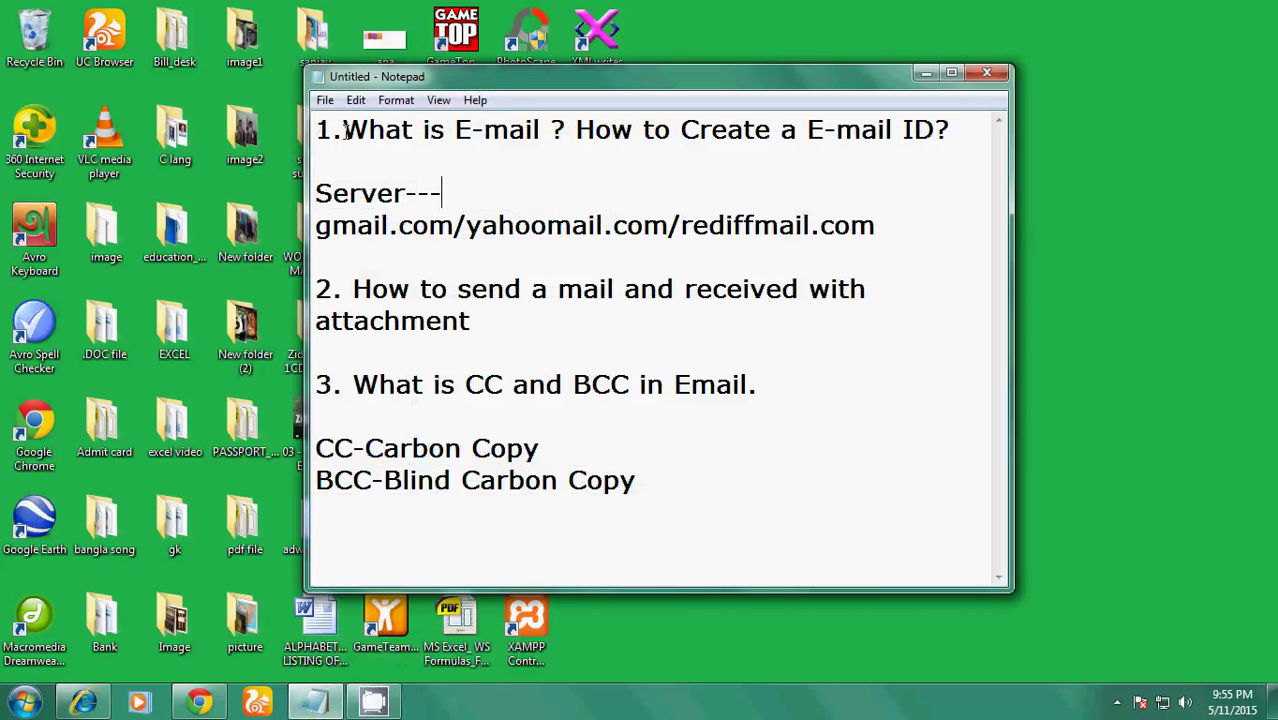
drag(343, 130, 538, 132)
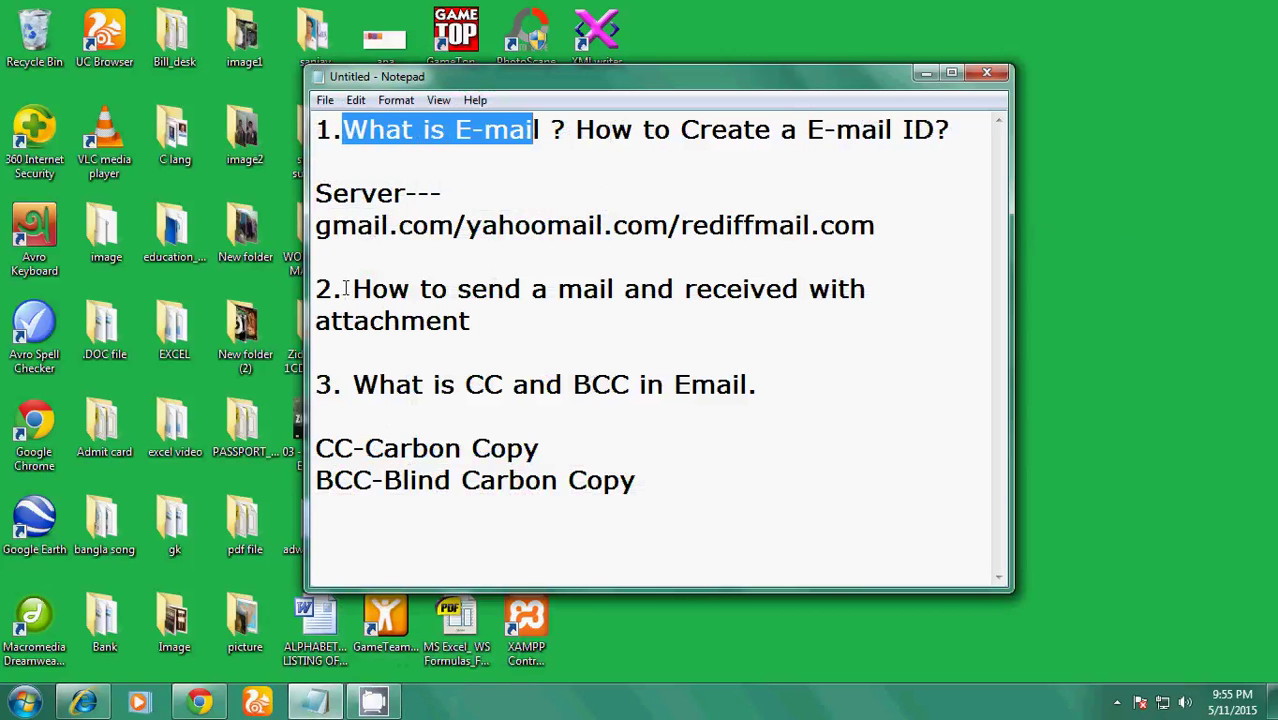
drag(343, 289, 876, 292)
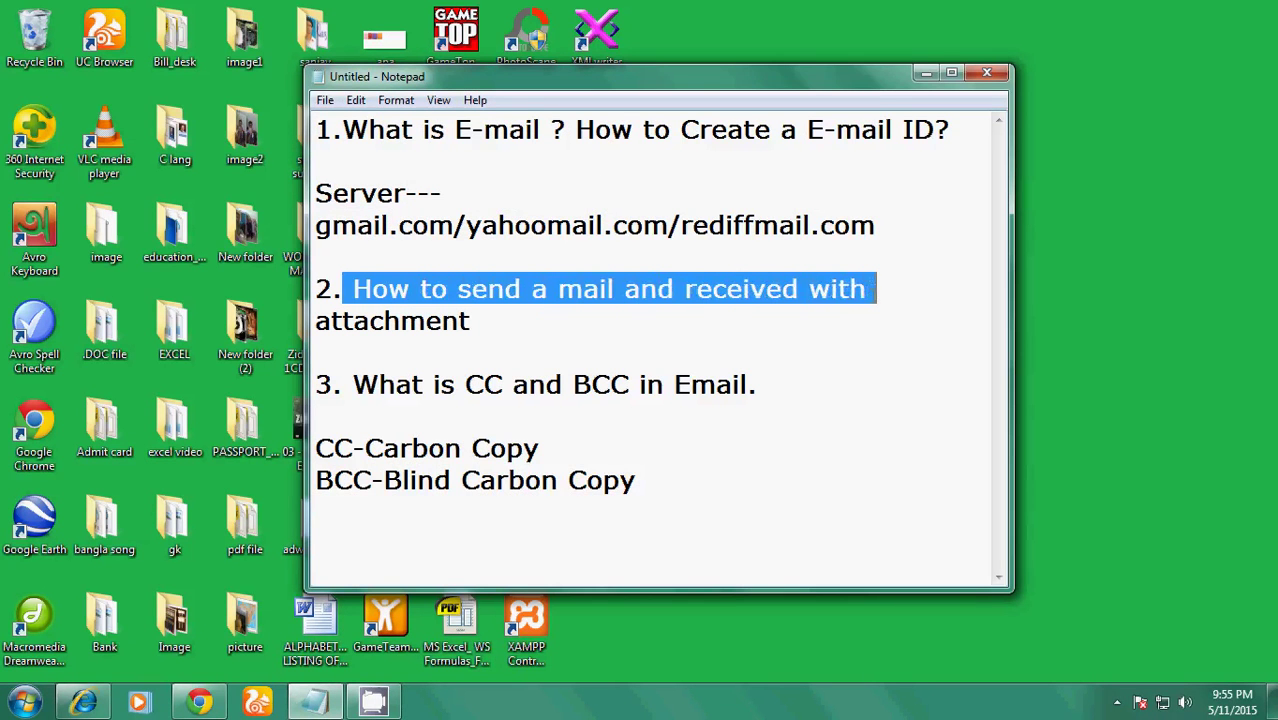
click(320, 320)
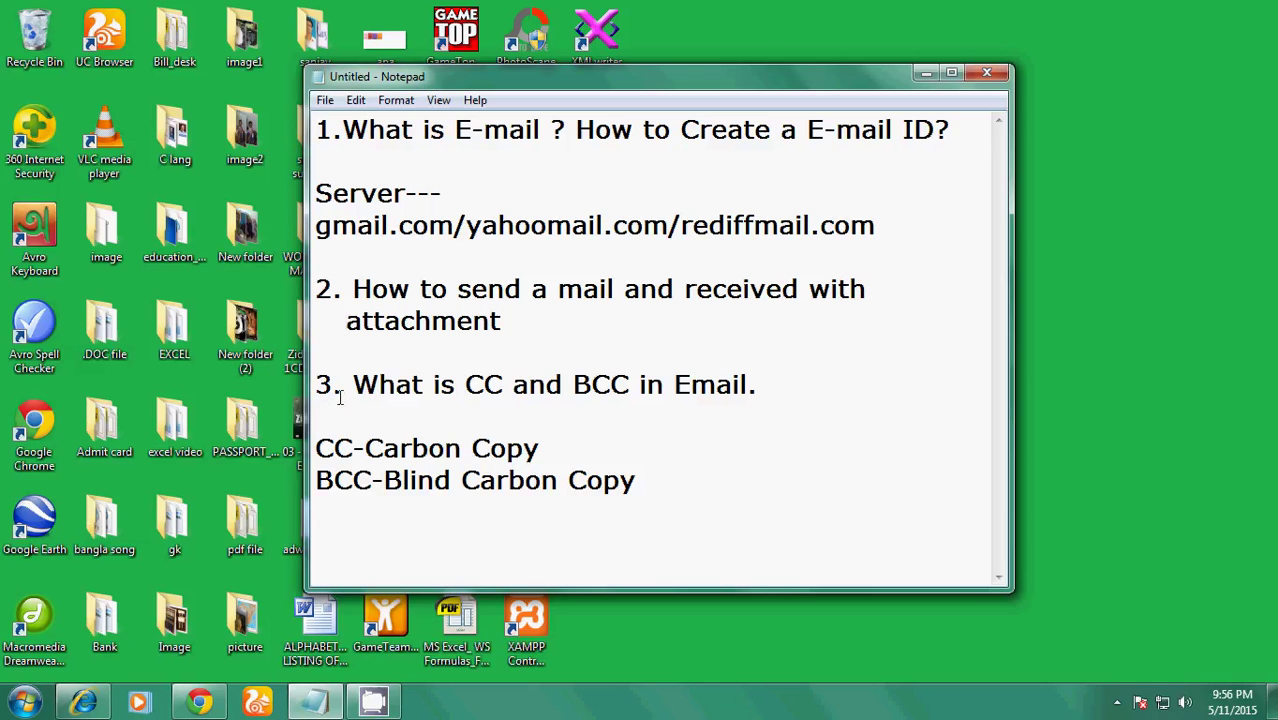
drag(352, 392, 700, 404)
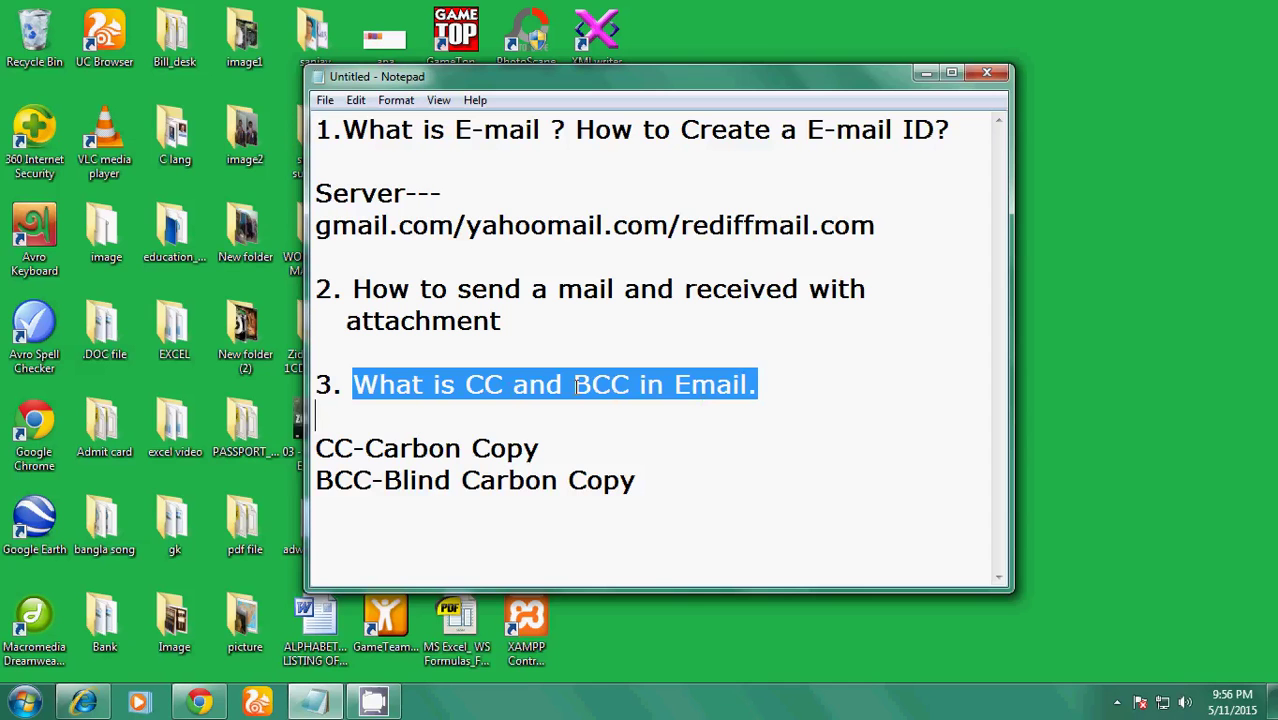
click(618, 415)
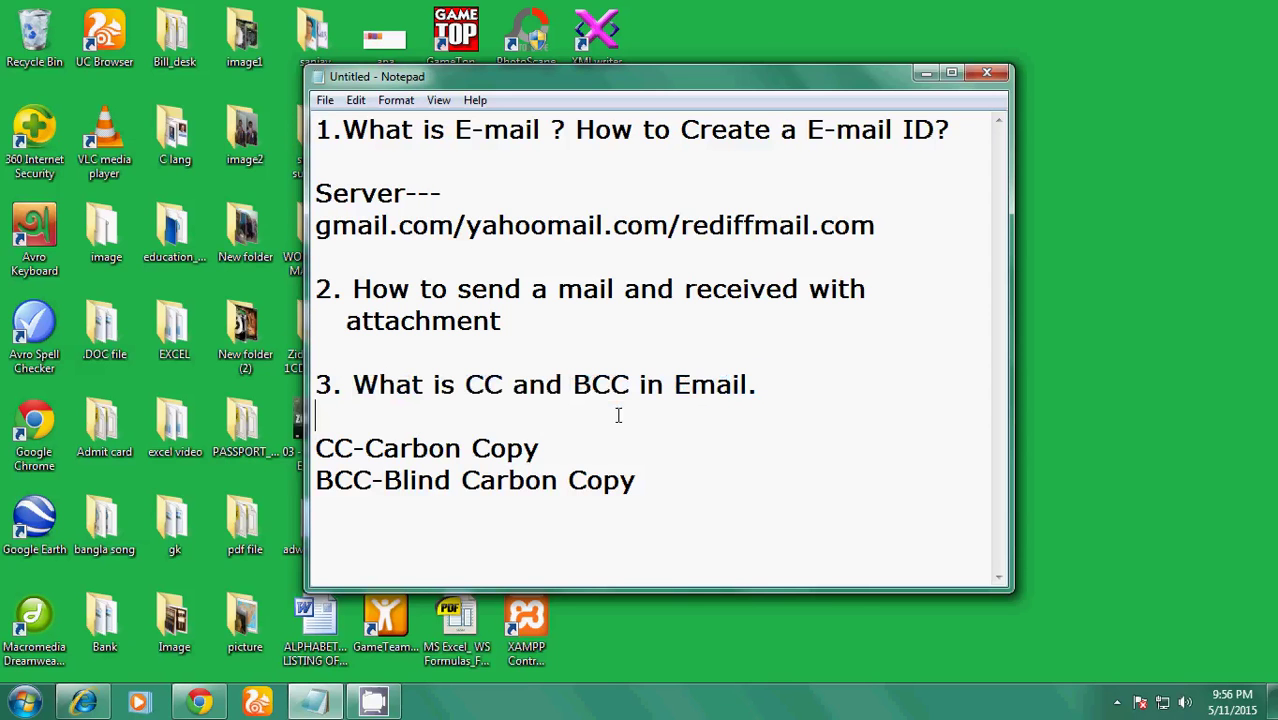
drag(365, 448, 540, 450)
drag(384, 480, 639, 502)
click(585, 476)
drag(540, 448, 367, 450)
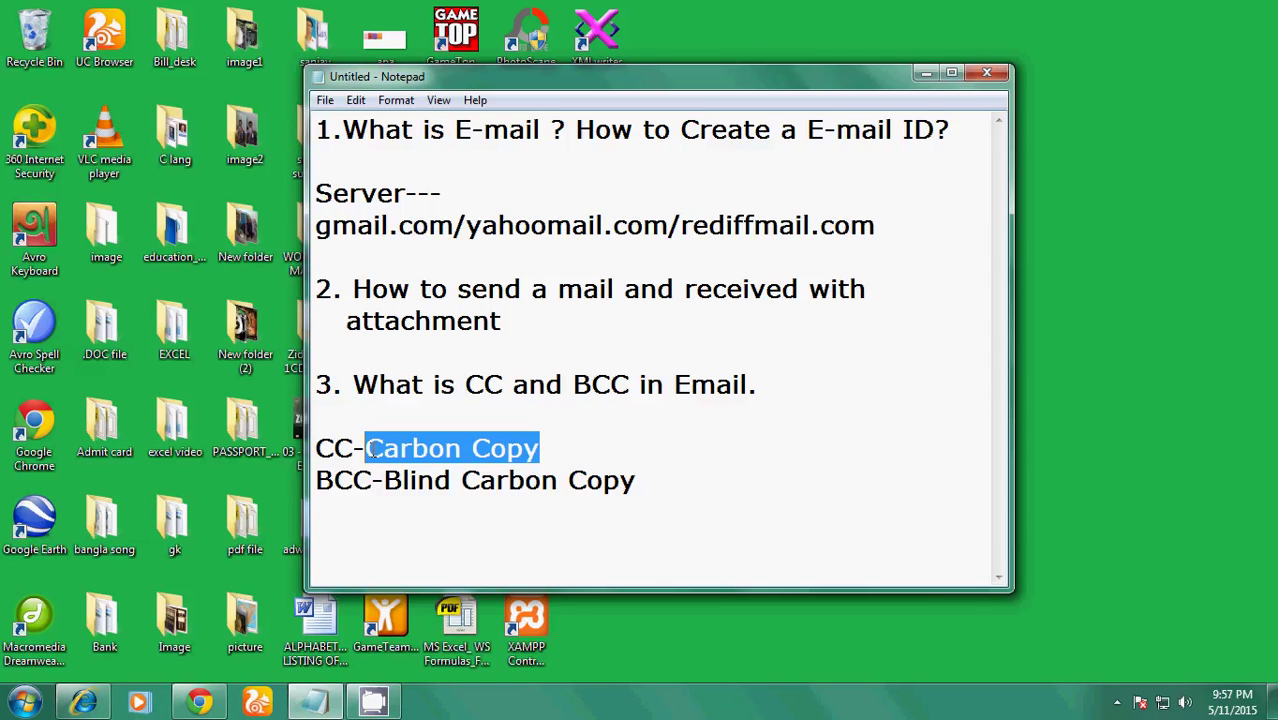
- Minimize Notepad, bring up Yahoo Mail in Chrome and start a new message
click(677, 456)
click(924, 74)
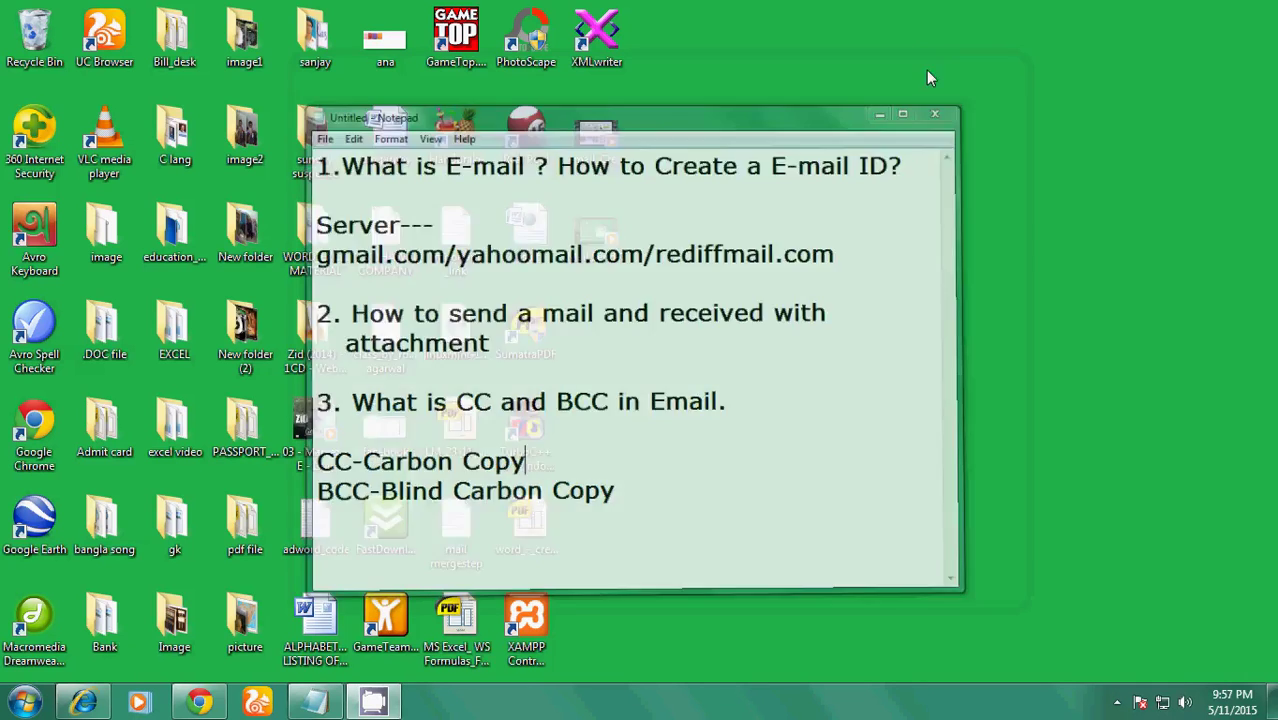
click(189, 705)
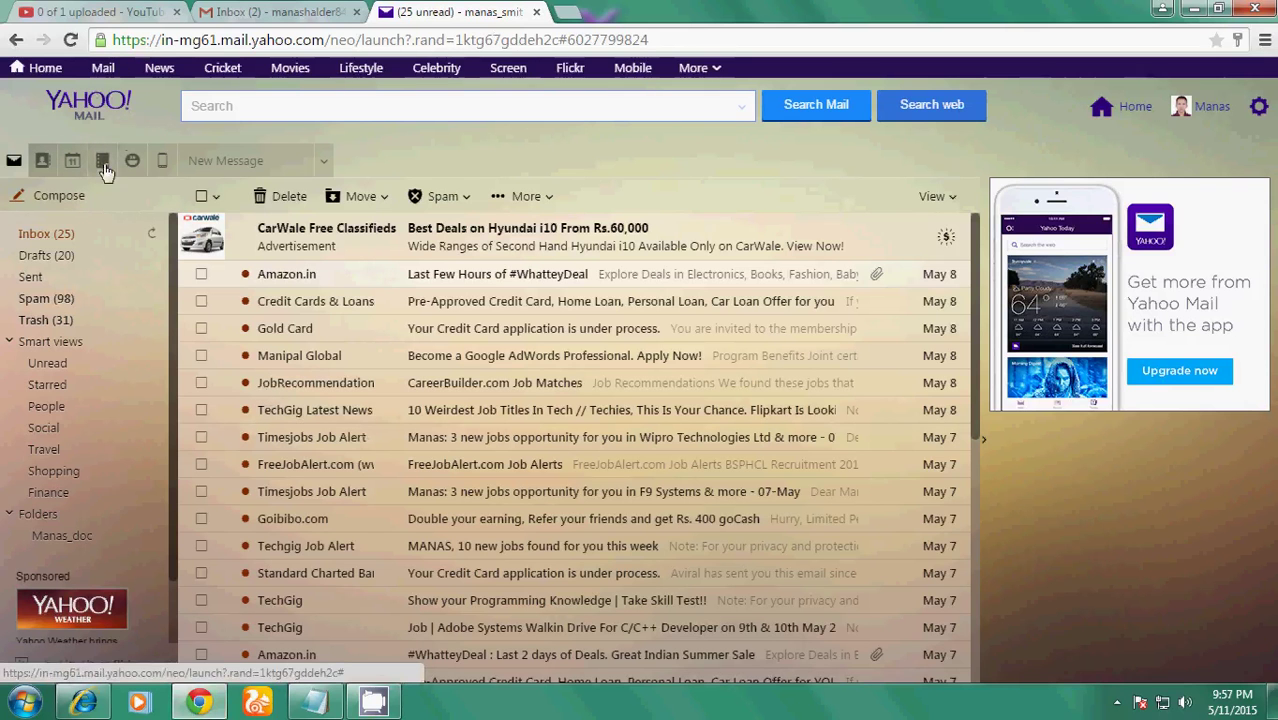
click(57, 196)
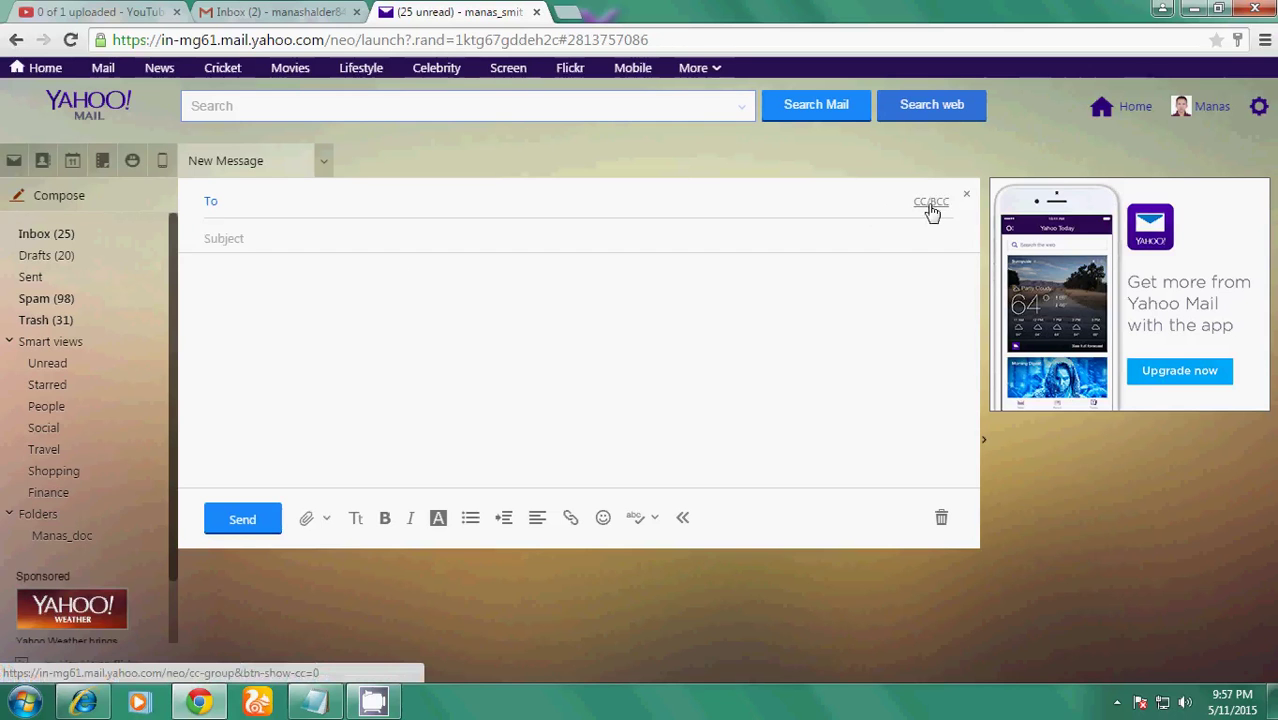
- Reveal the CC and BCC recipient fields on the new message
click(931, 206)
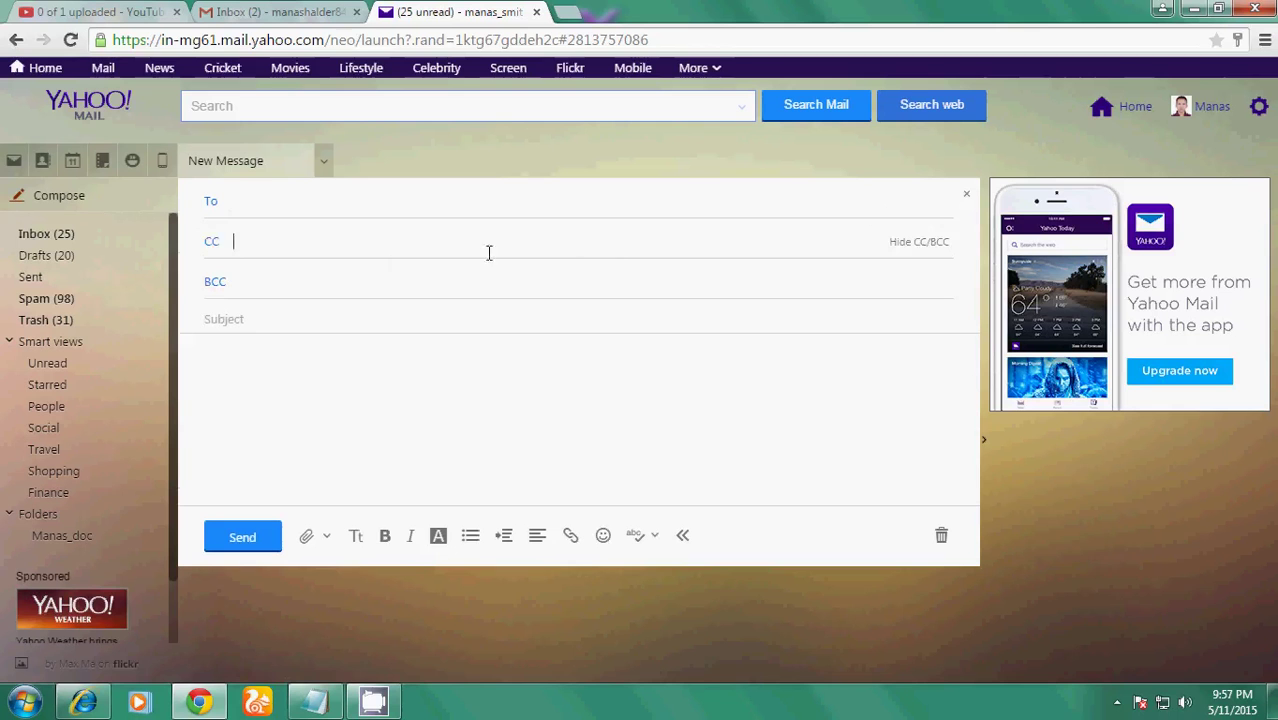
click(904, 250)
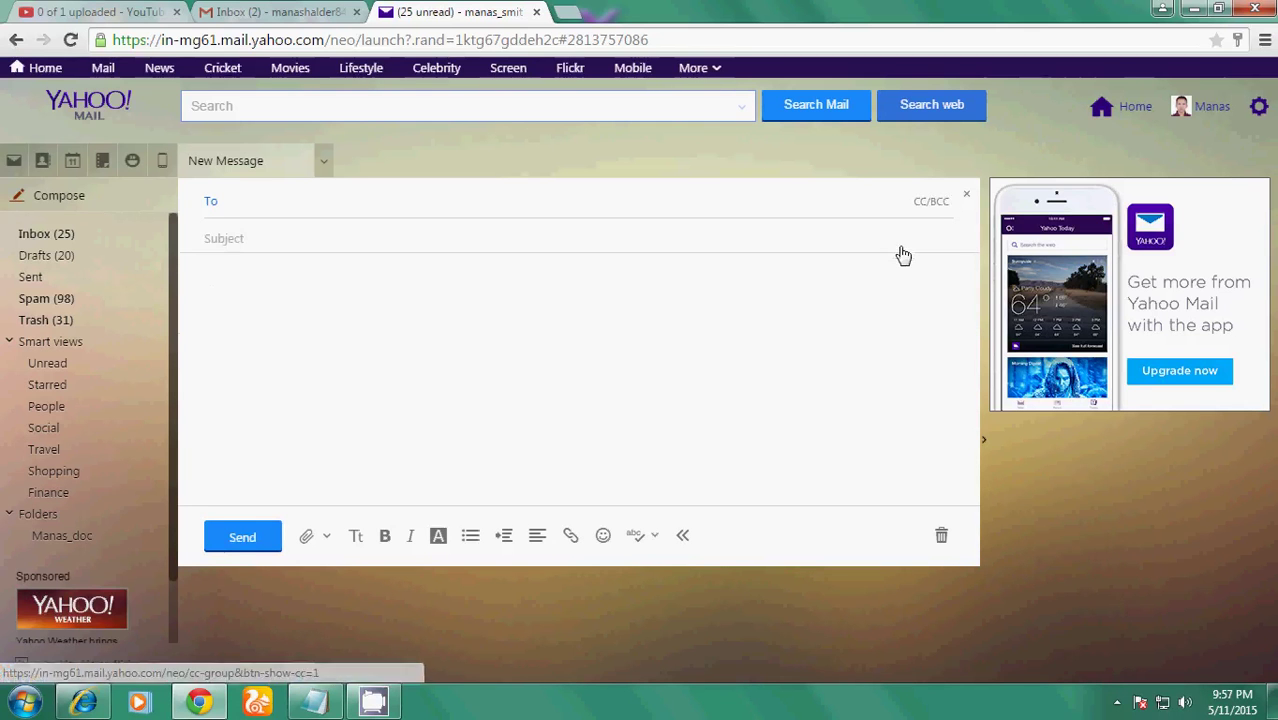
click(932, 205)
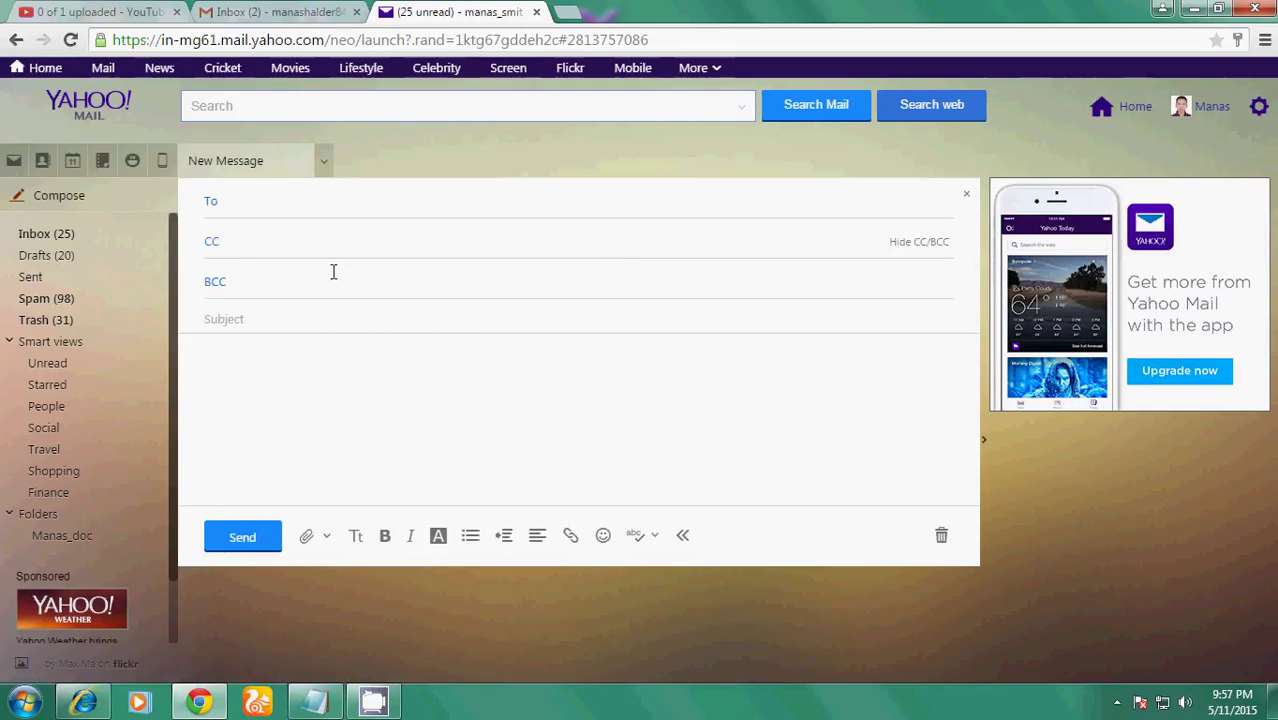
- Fill the To field with a contact picked from the address suggestions
click(246, 208)
text(mana)
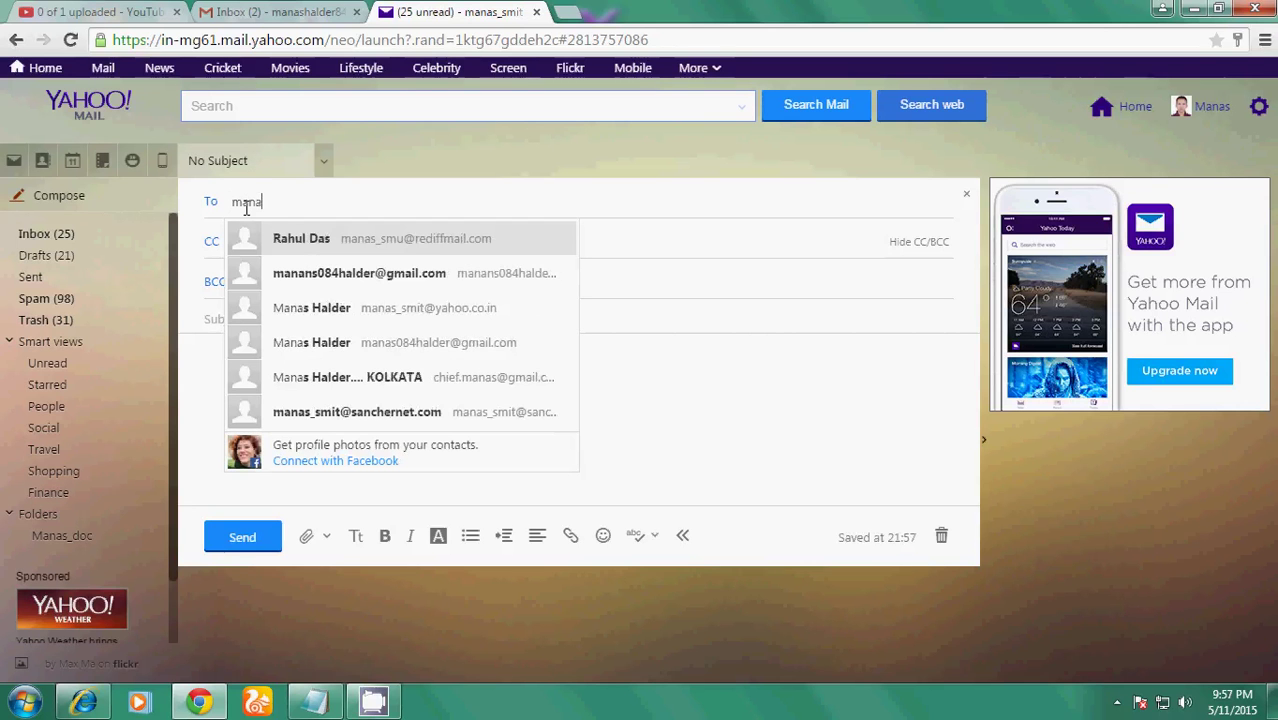
key(BackSpace)
key(BackSpace)
key(BackSpace)
key(BackSpace)
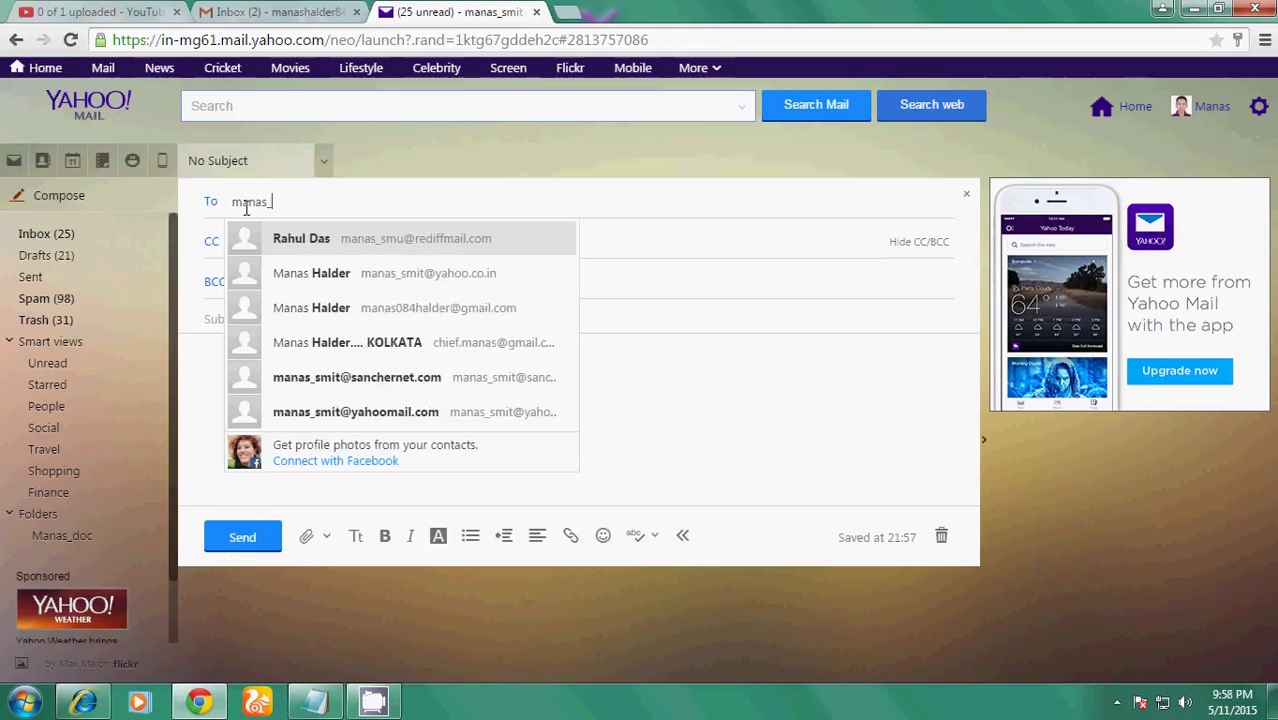
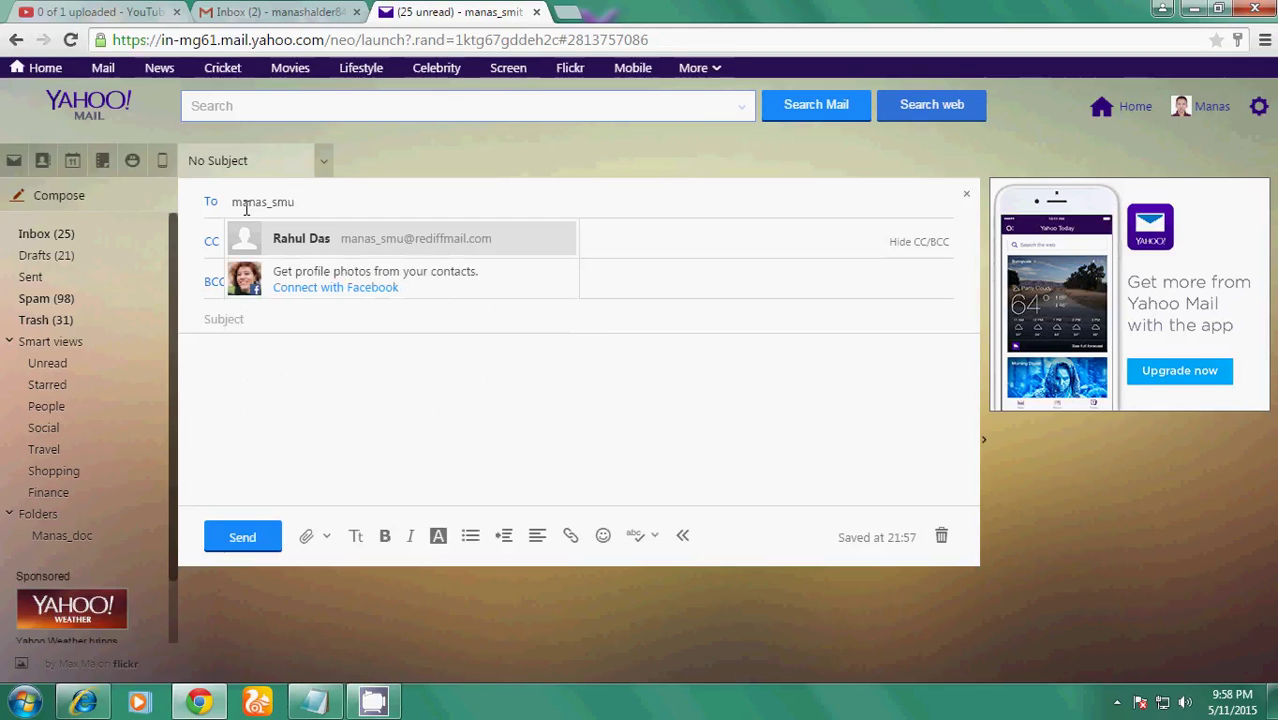
mouse_move(300, 240)
click(300, 244)
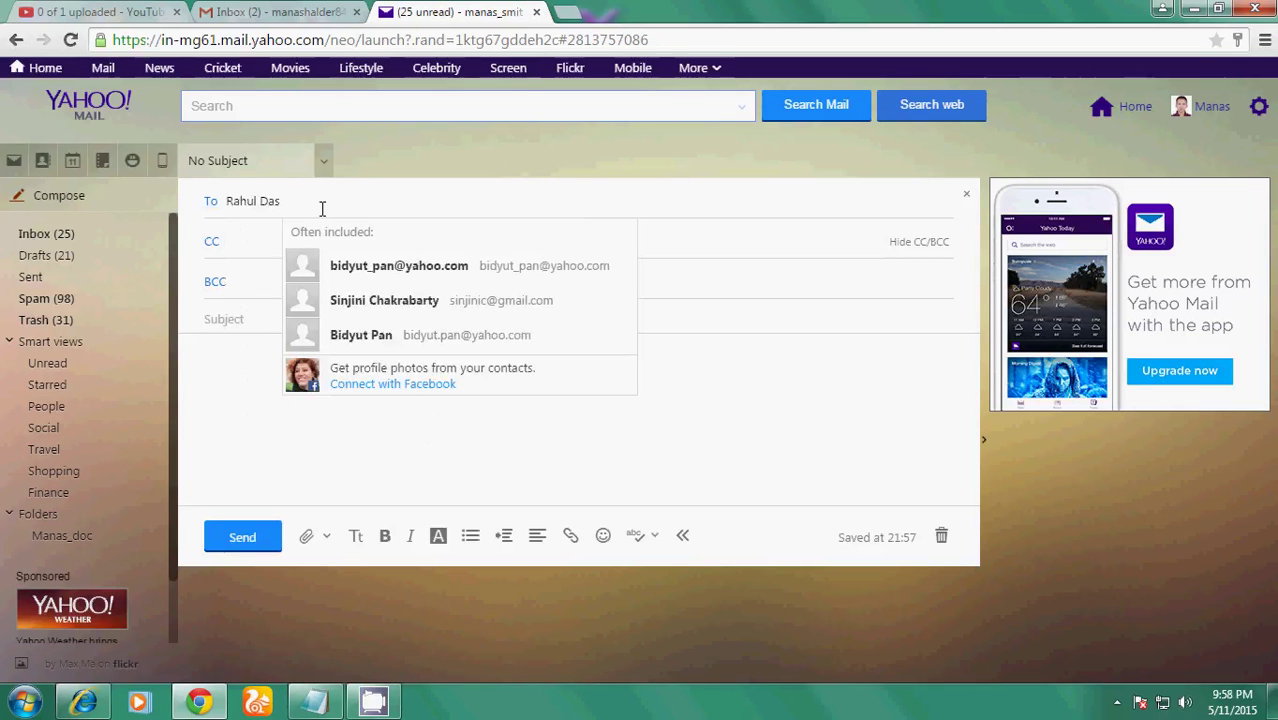
click(246, 238)
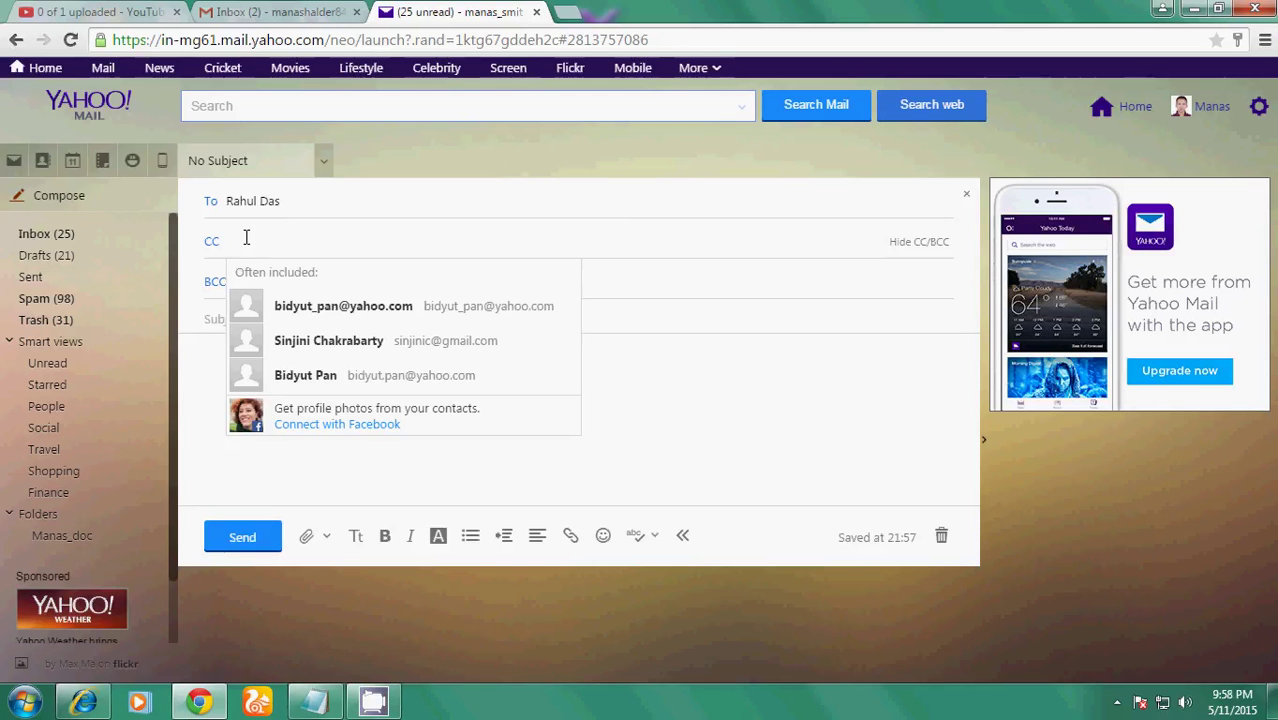
- Add a contact from the suggestions as the CC recipient
text(manas)
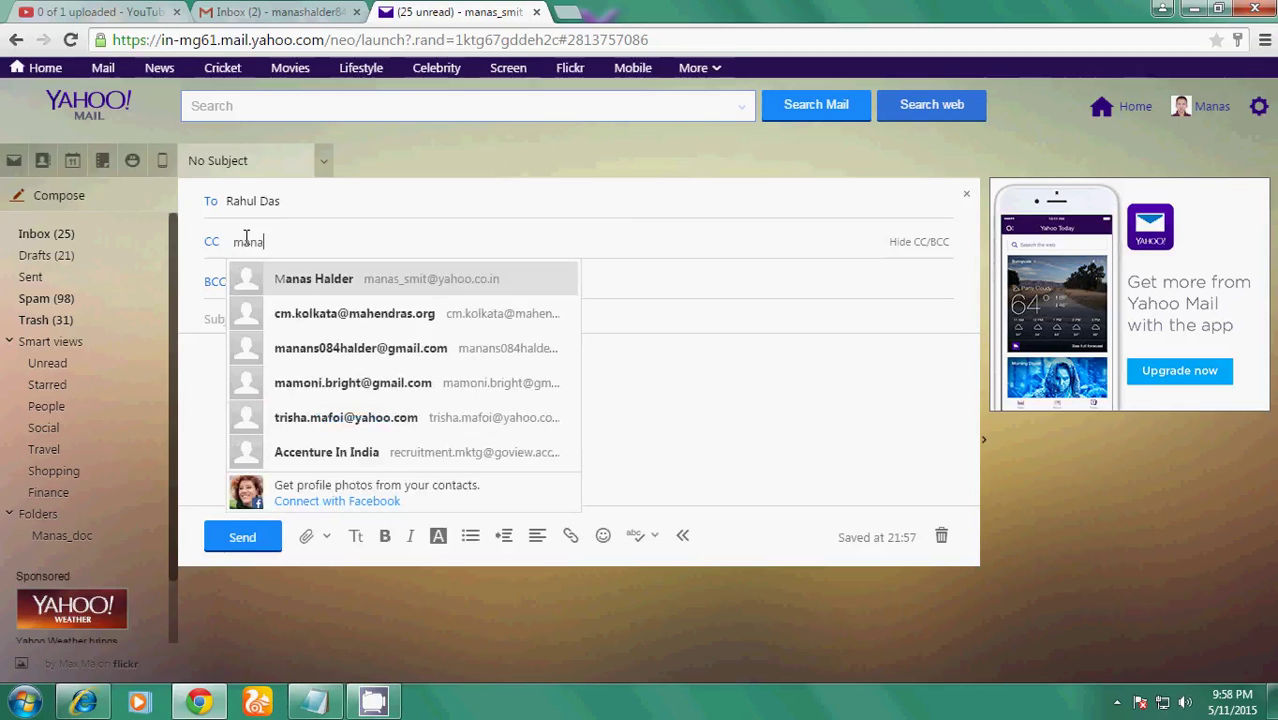
click(322, 280)
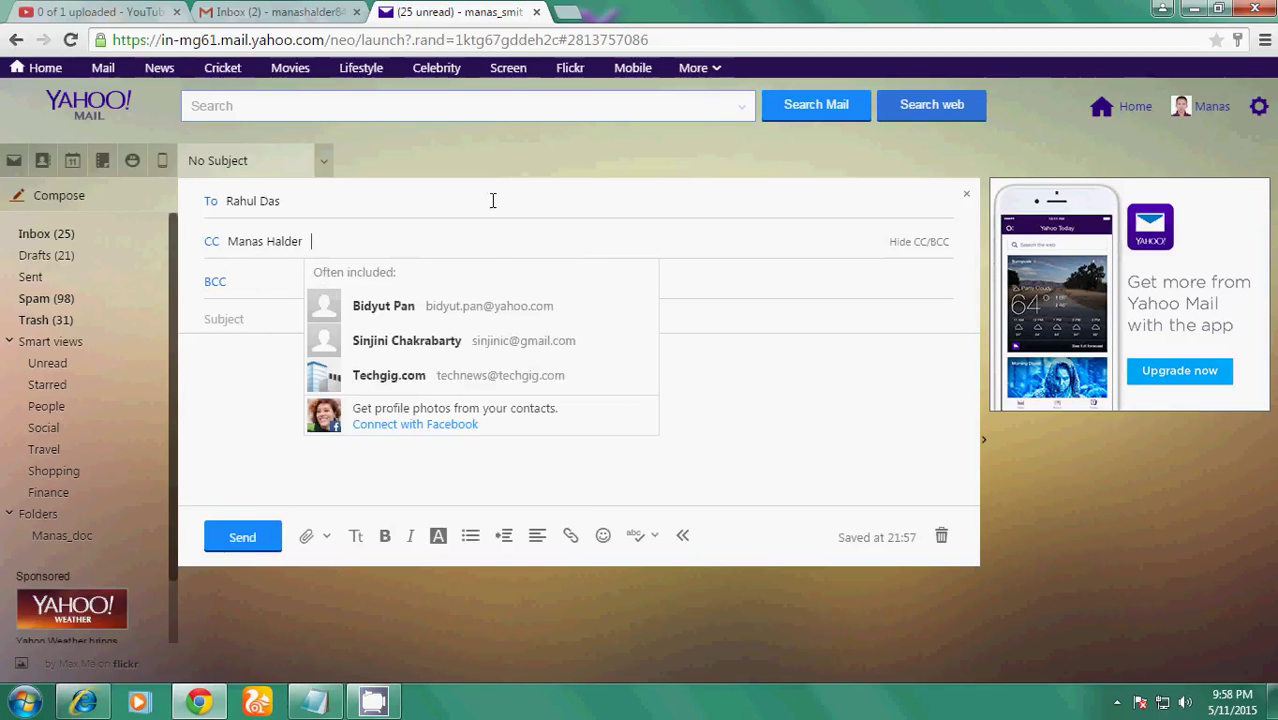
click(710, 405)
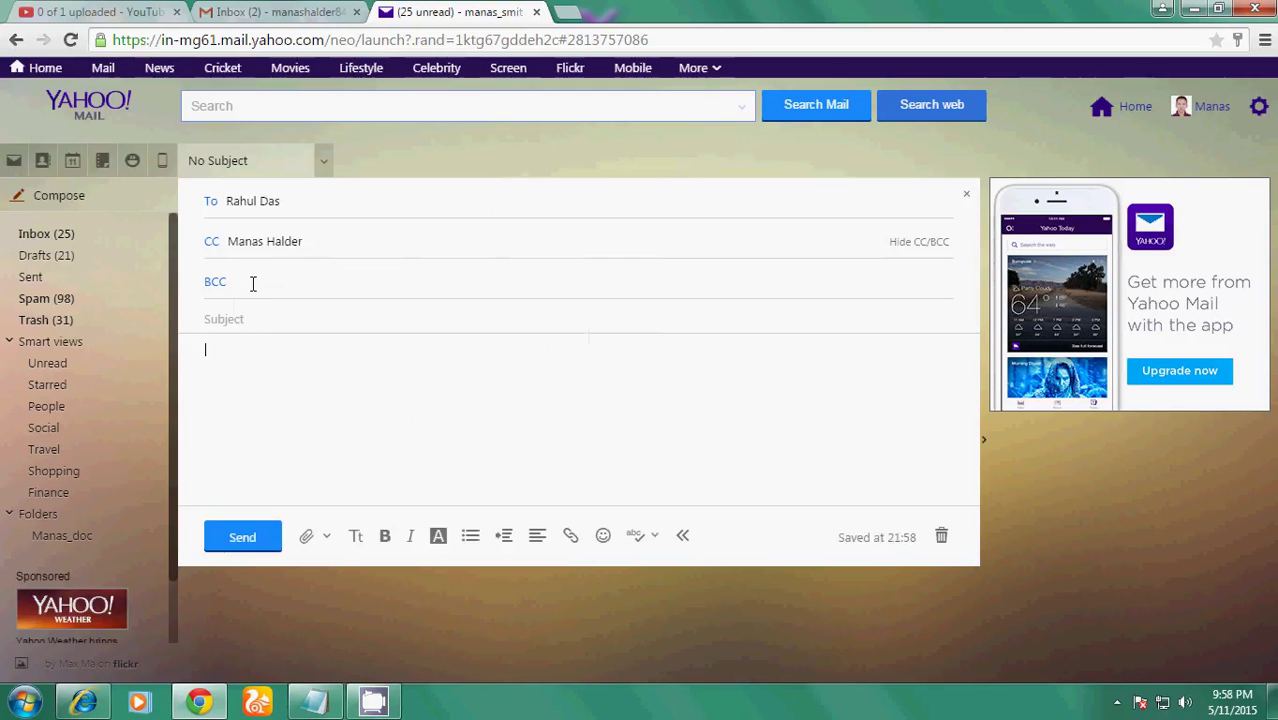
- Enter a Gmail address as the BCC recipient
click(253, 284)
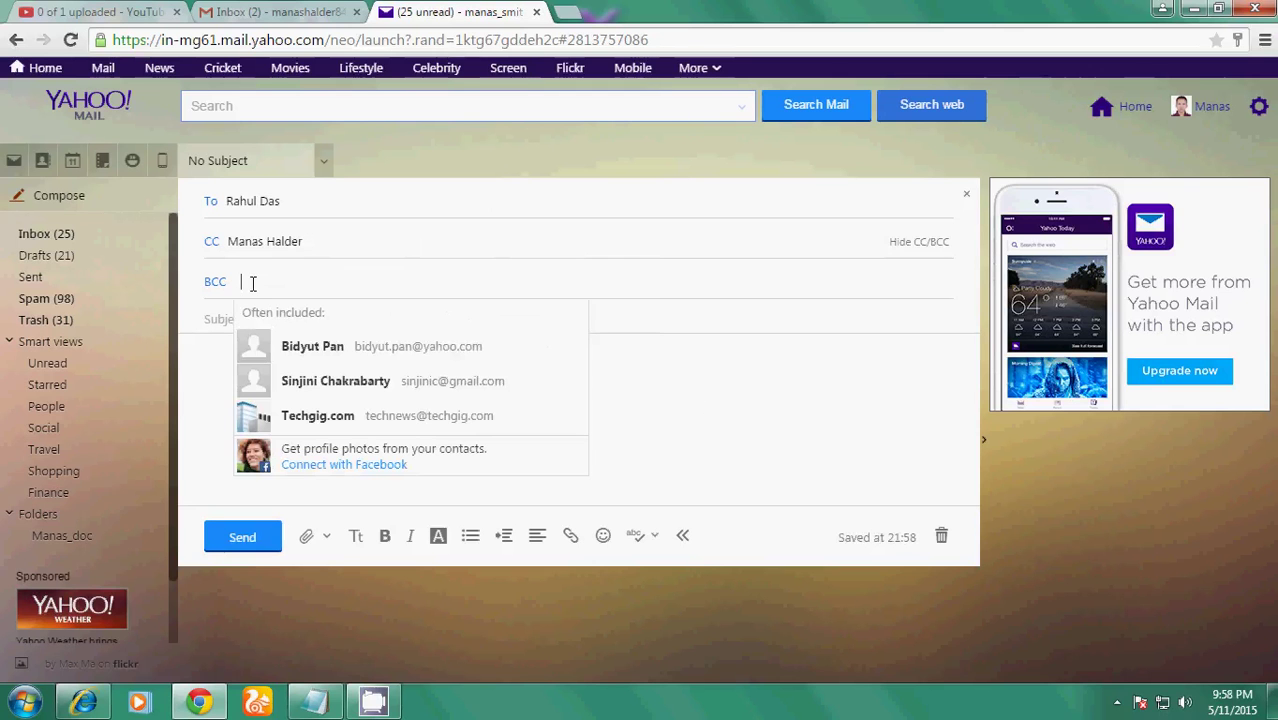
click(674, 427)
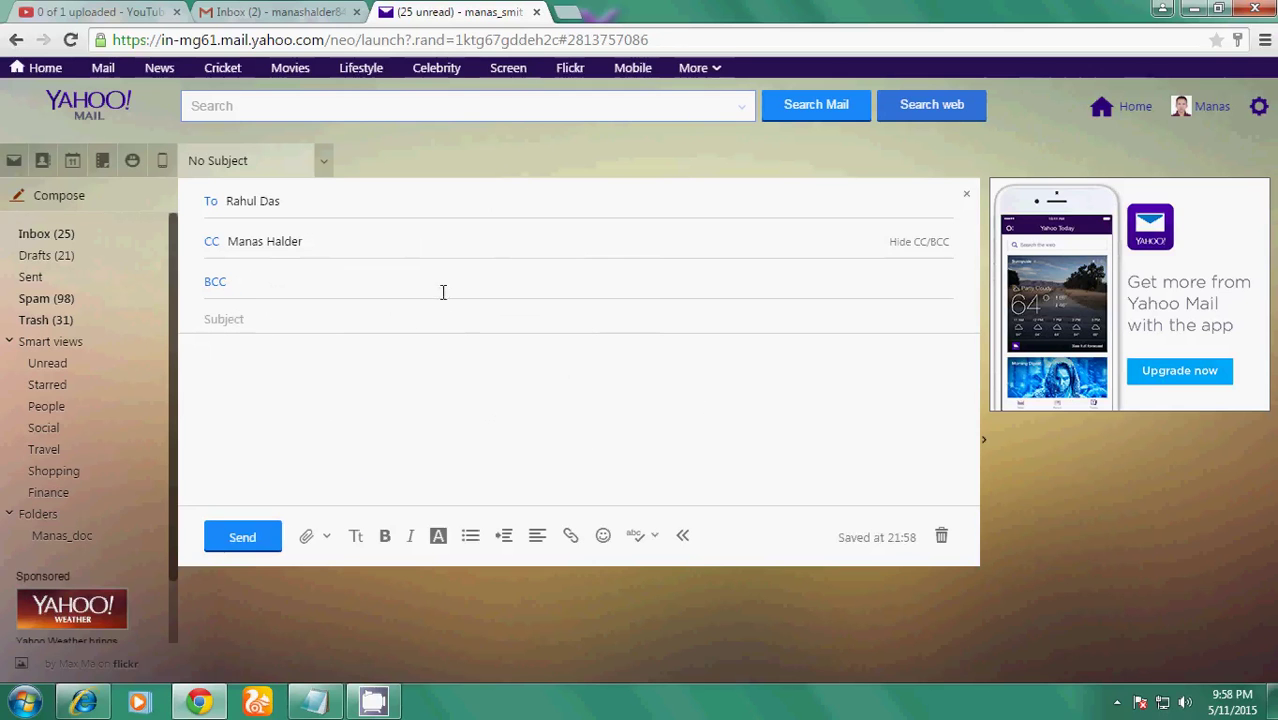
click(247, 279)
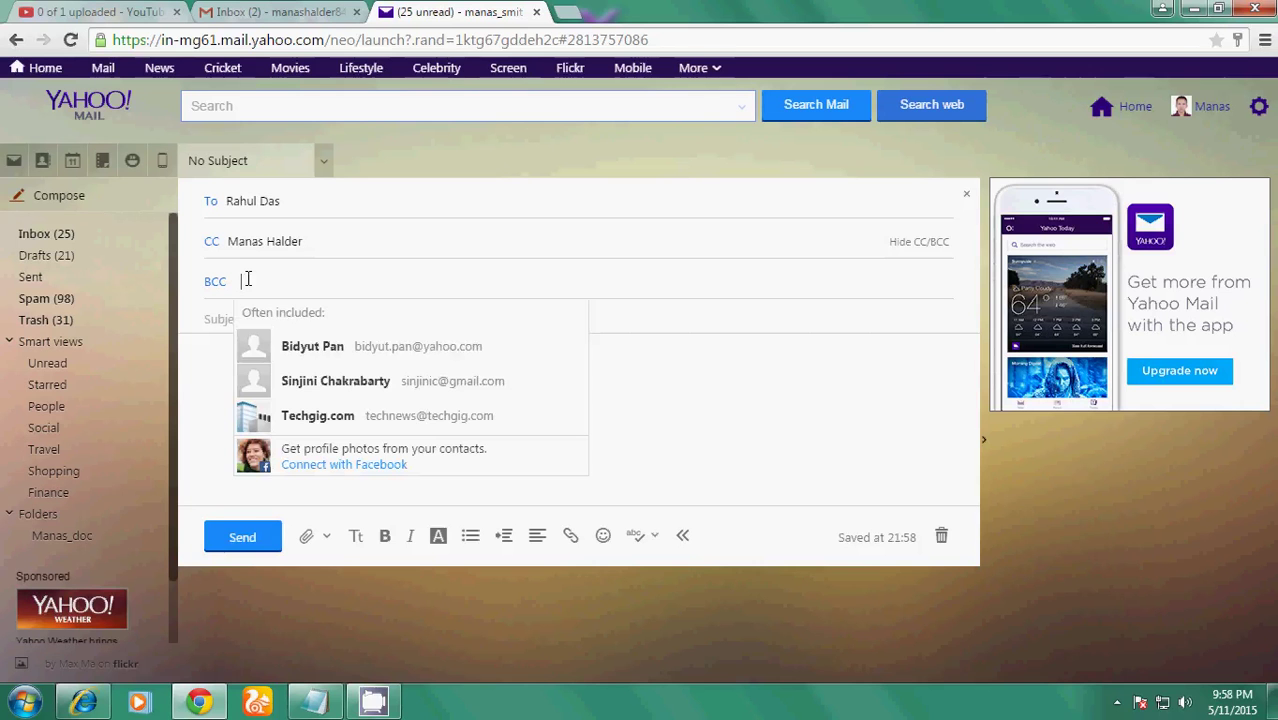
text(i)
key(BackSpace)
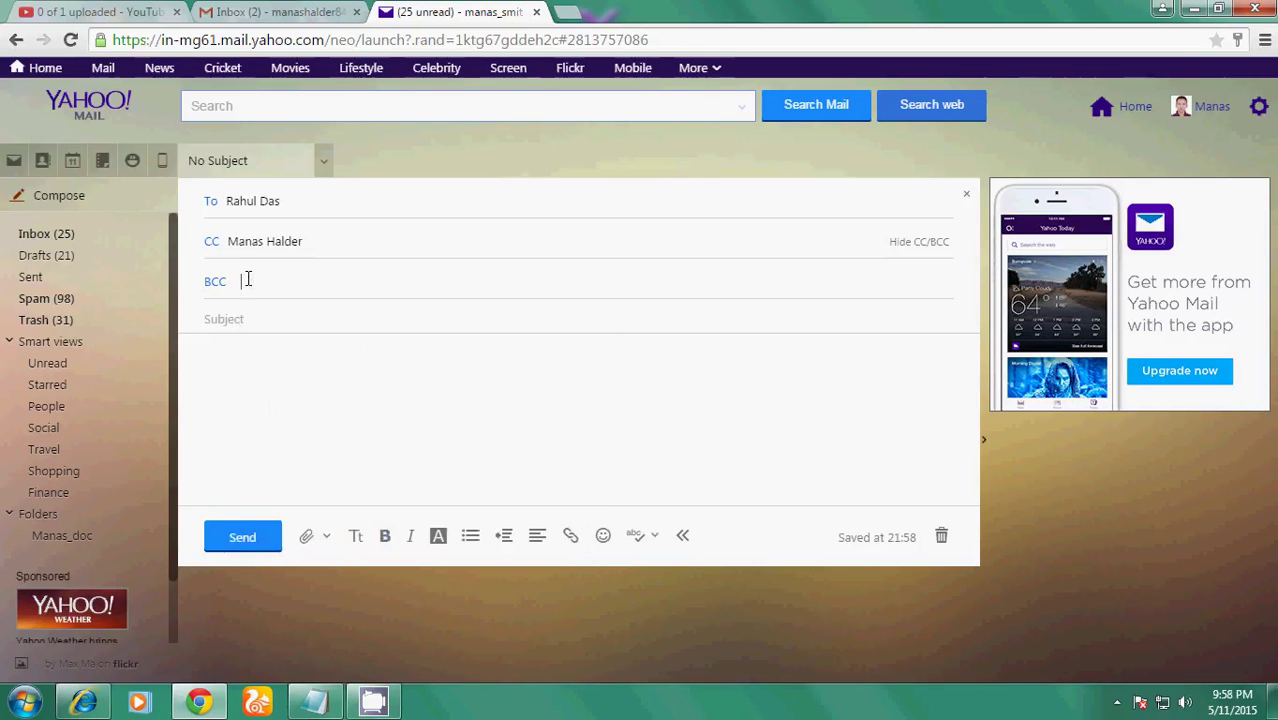
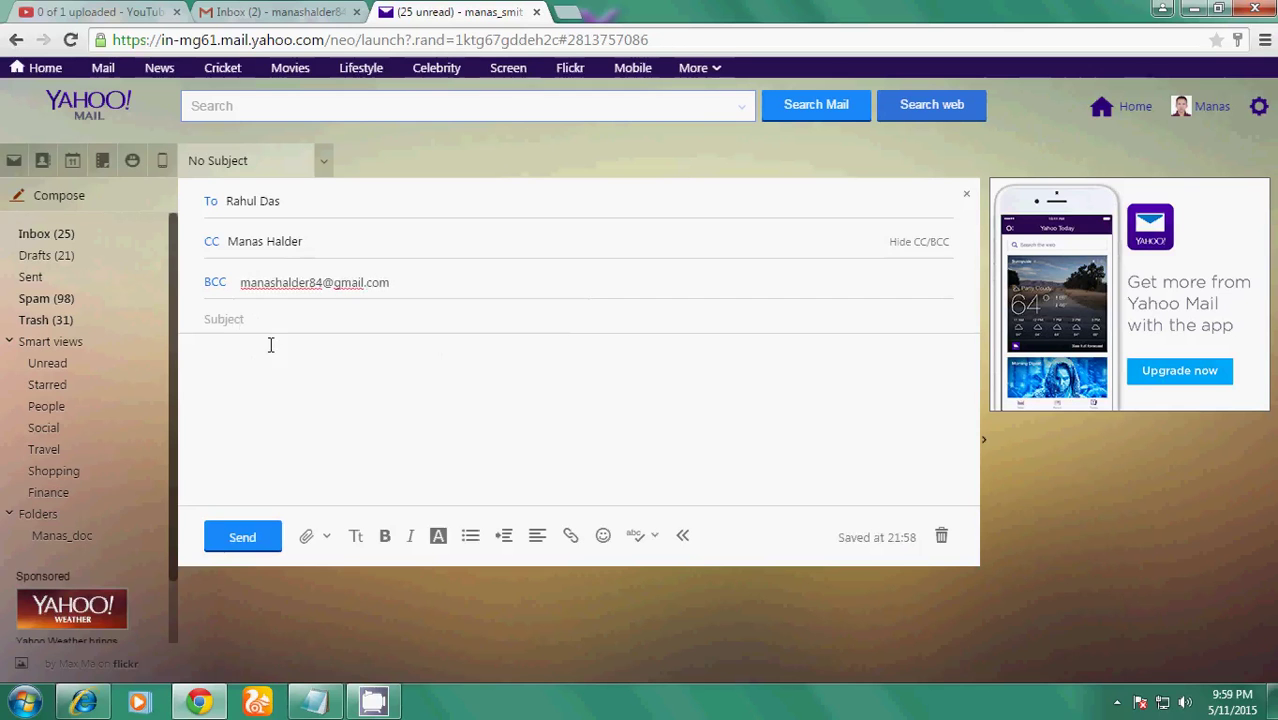
click(500, 315)
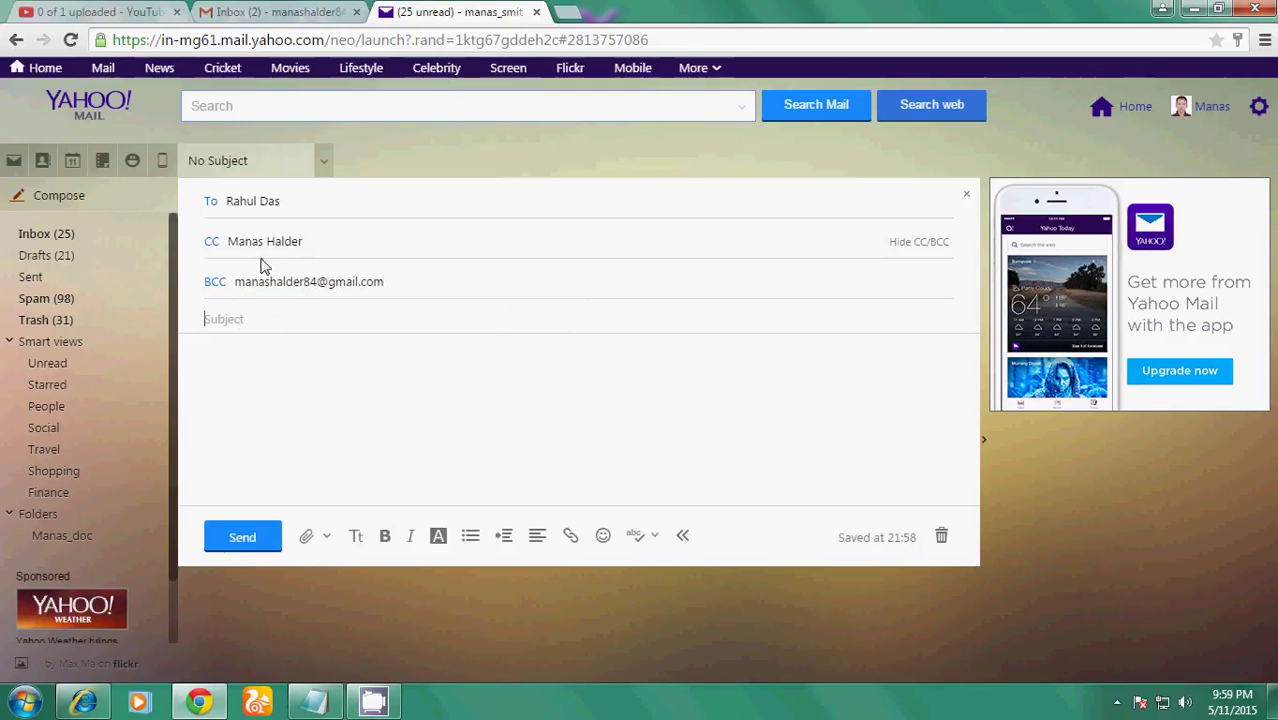
- Inspect the contact cards of the To, CC and BCC recipients
click(240, 202)
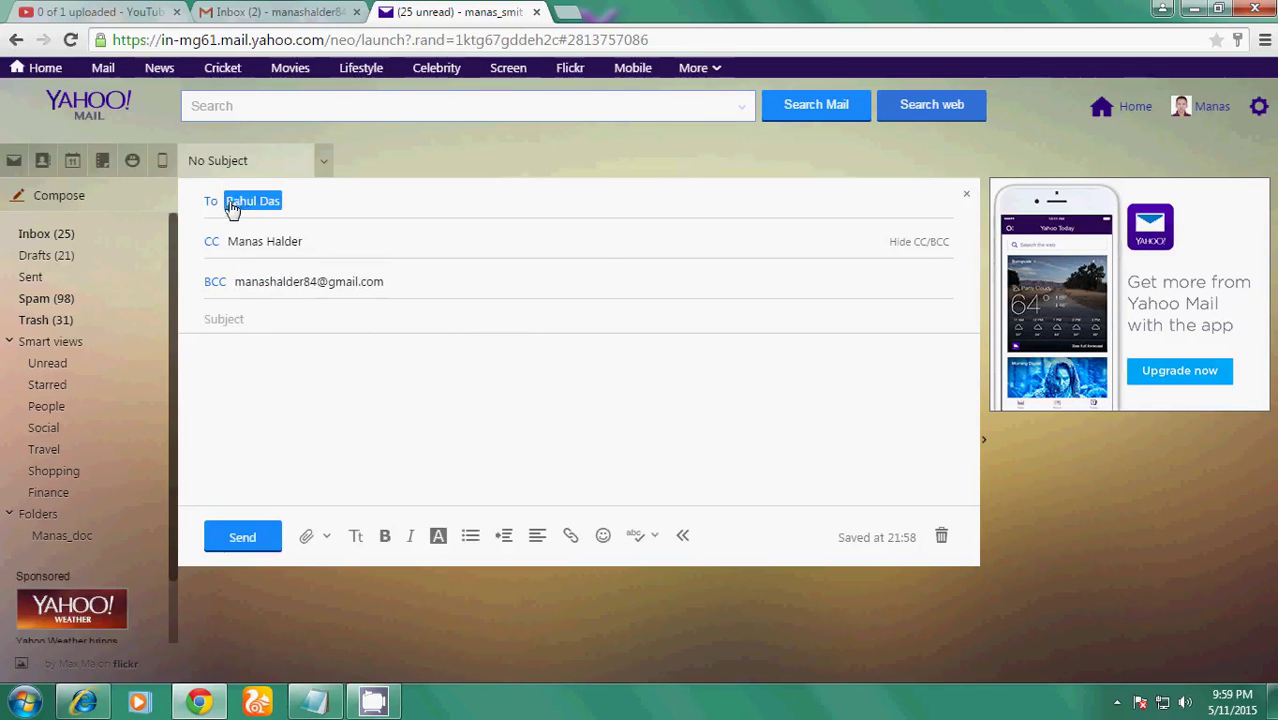
click(293, 201)
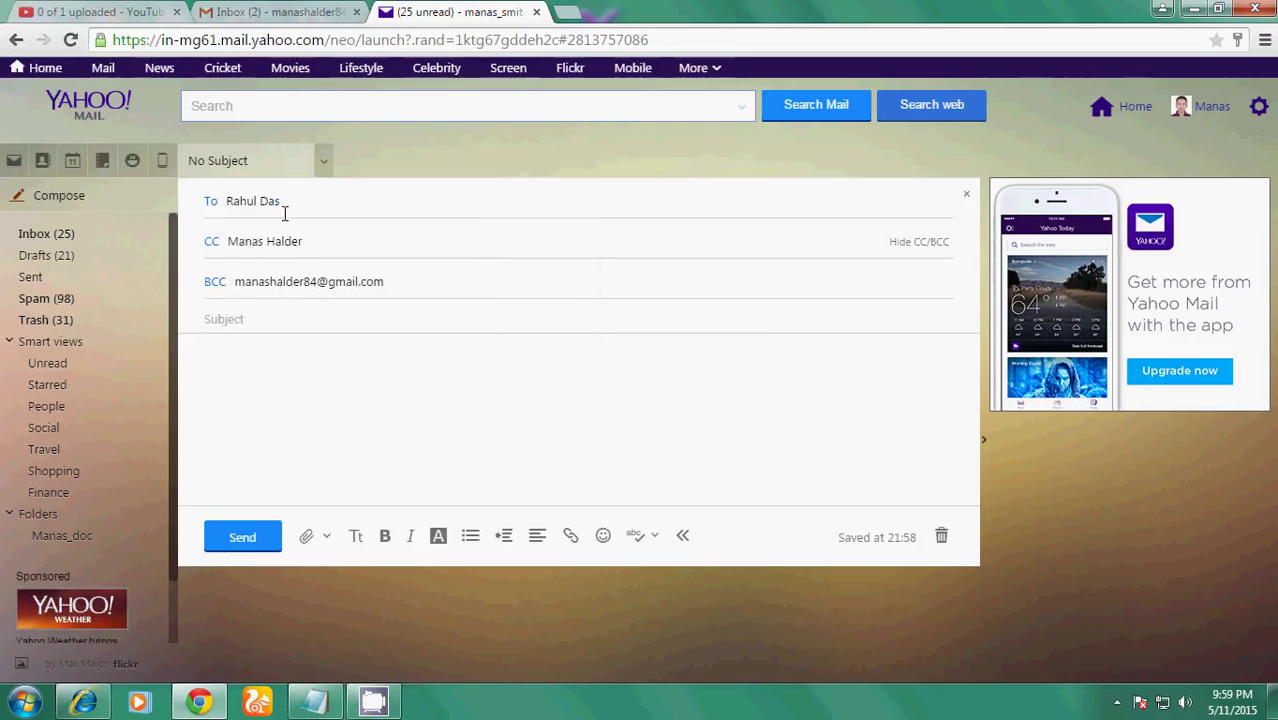
click(285, 242)
click(280, 208)
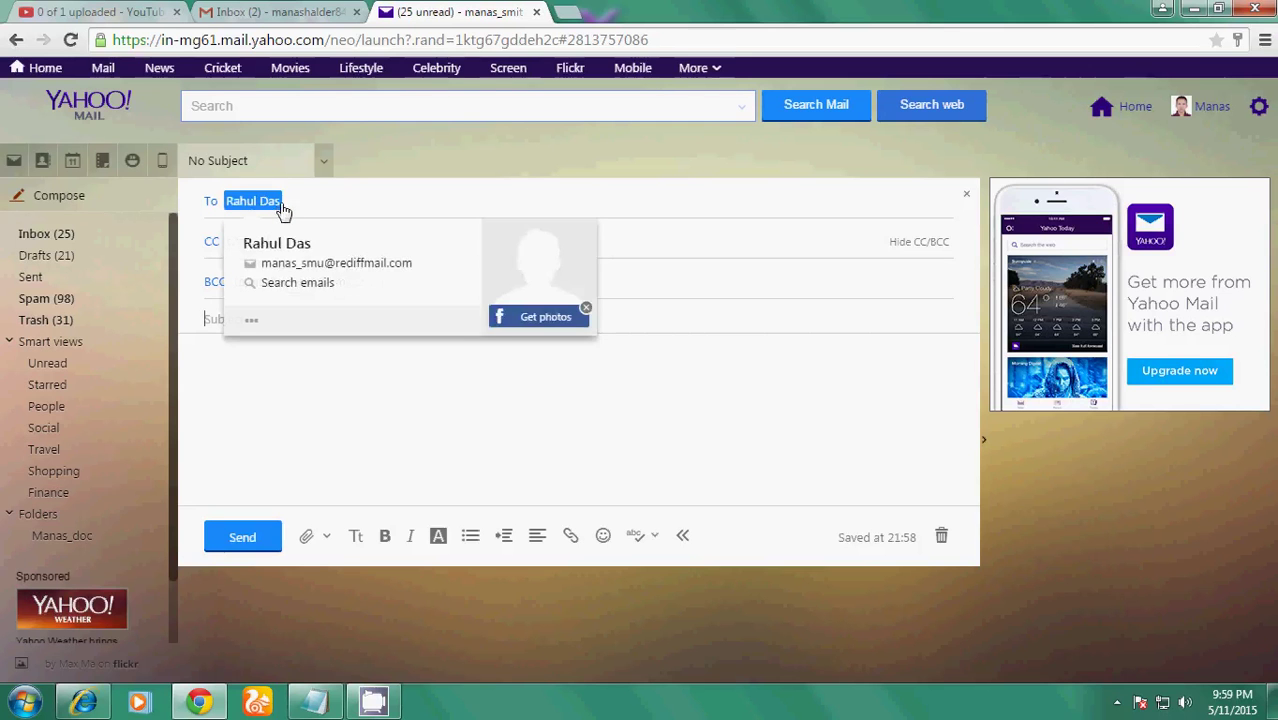
click(286, 202)
click(286, 202)
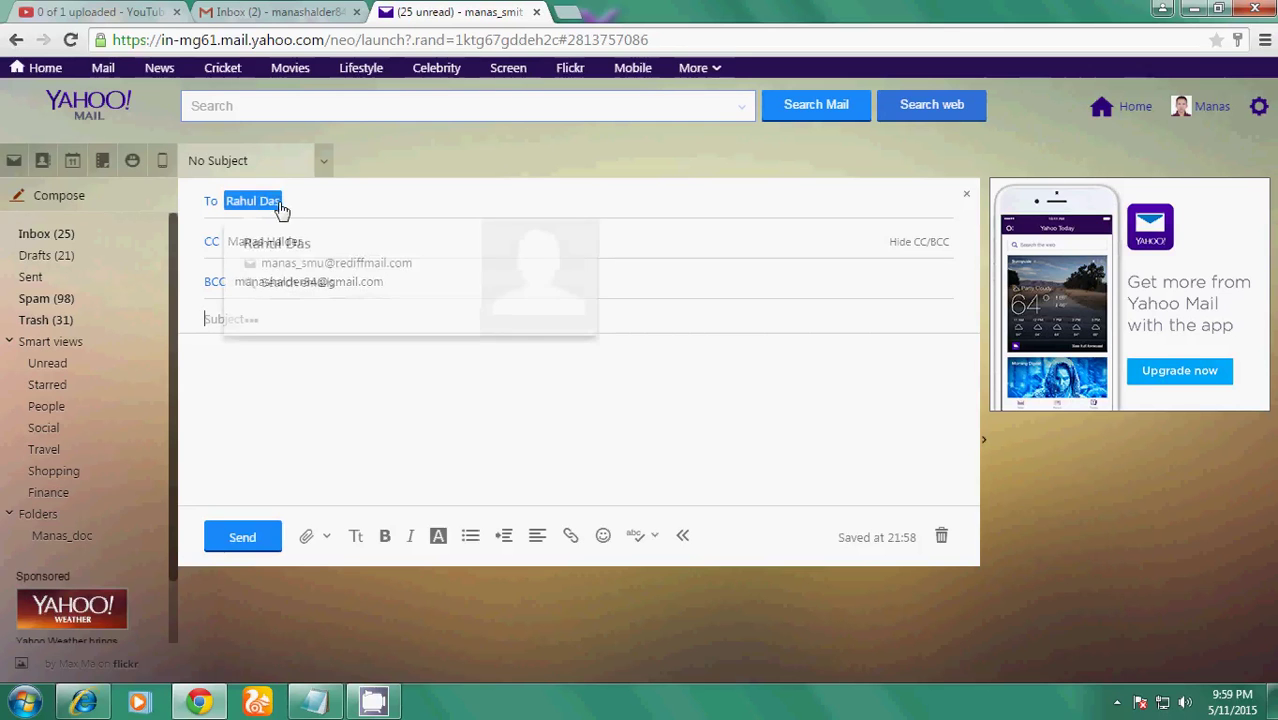
click(286, 202)
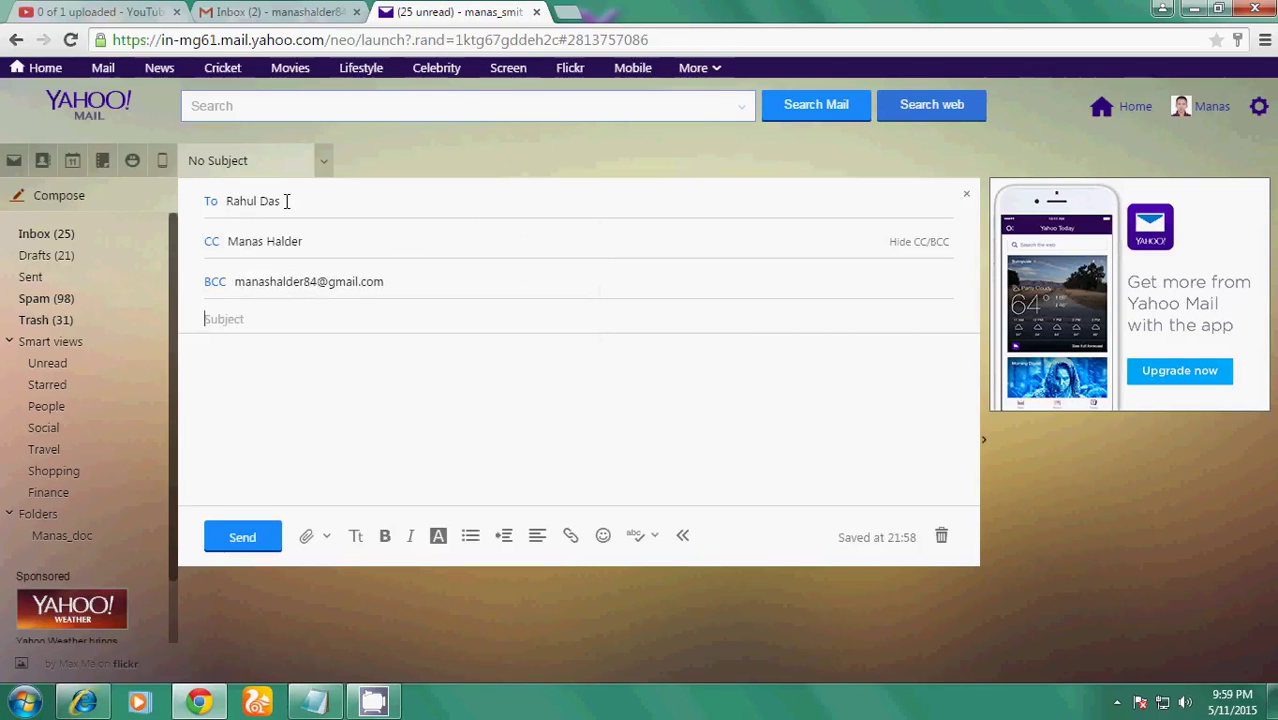
click(287, 242)
click(290, 242)
click(317, 335)
click(237, 286)
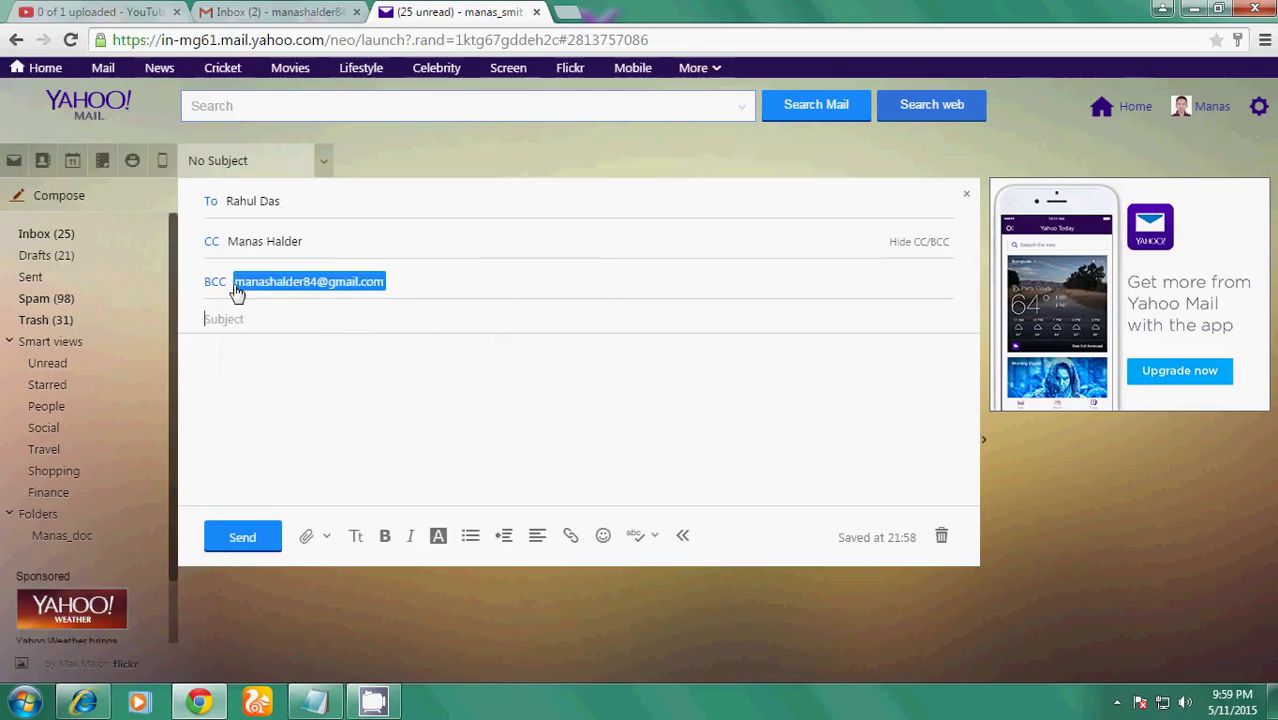
click(305, 288)
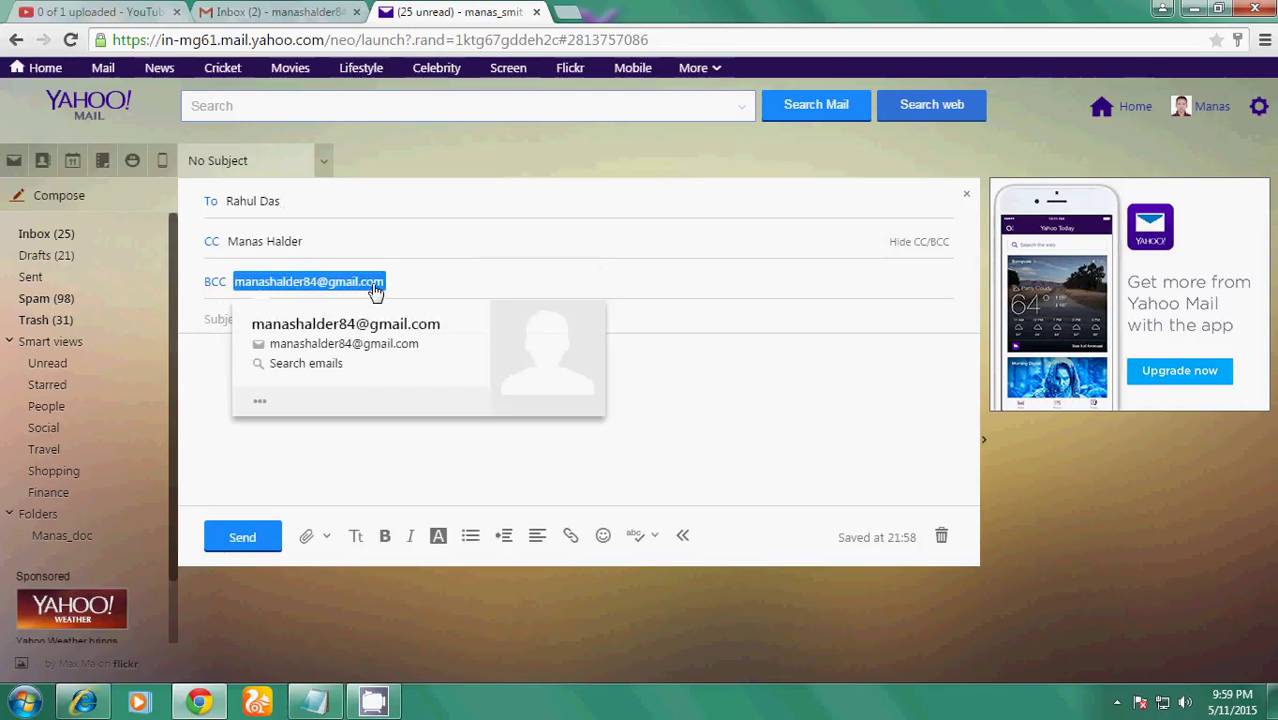
- Send the message with subject 'Testing of CC and BCC' and a 20,000 rupees note
click(209, 320)
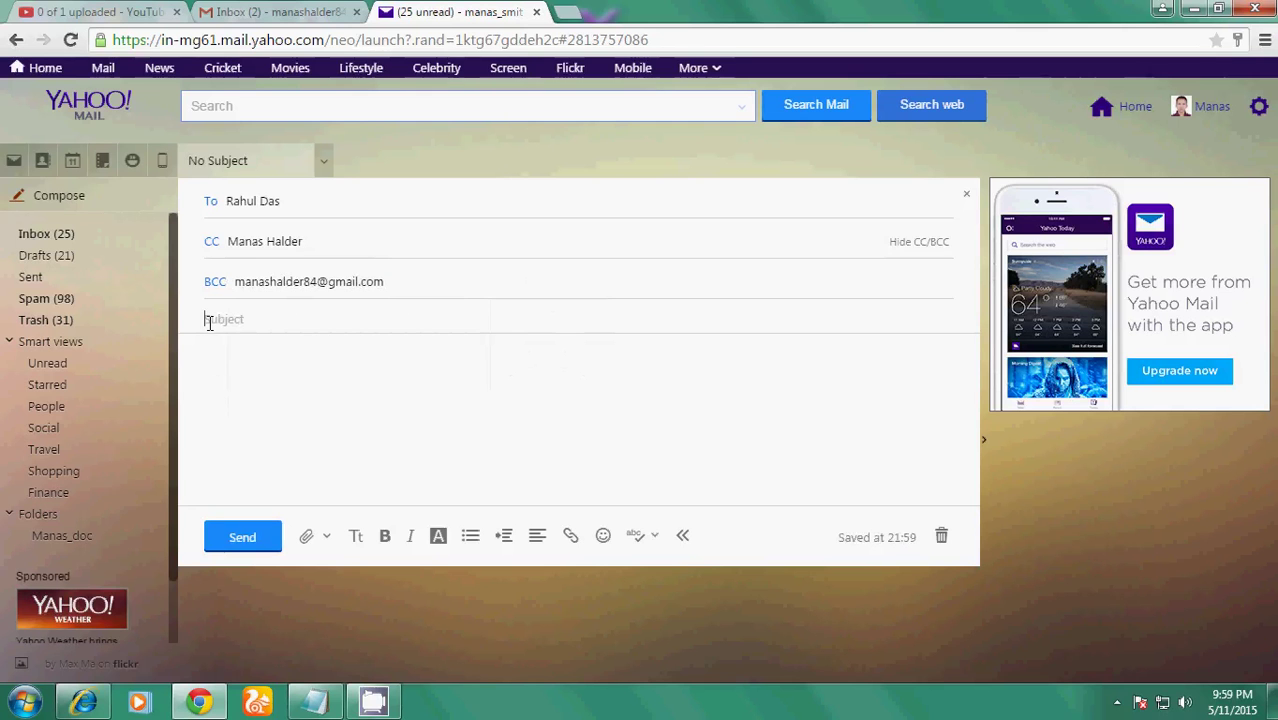
text(Testin)
text(g of CC )
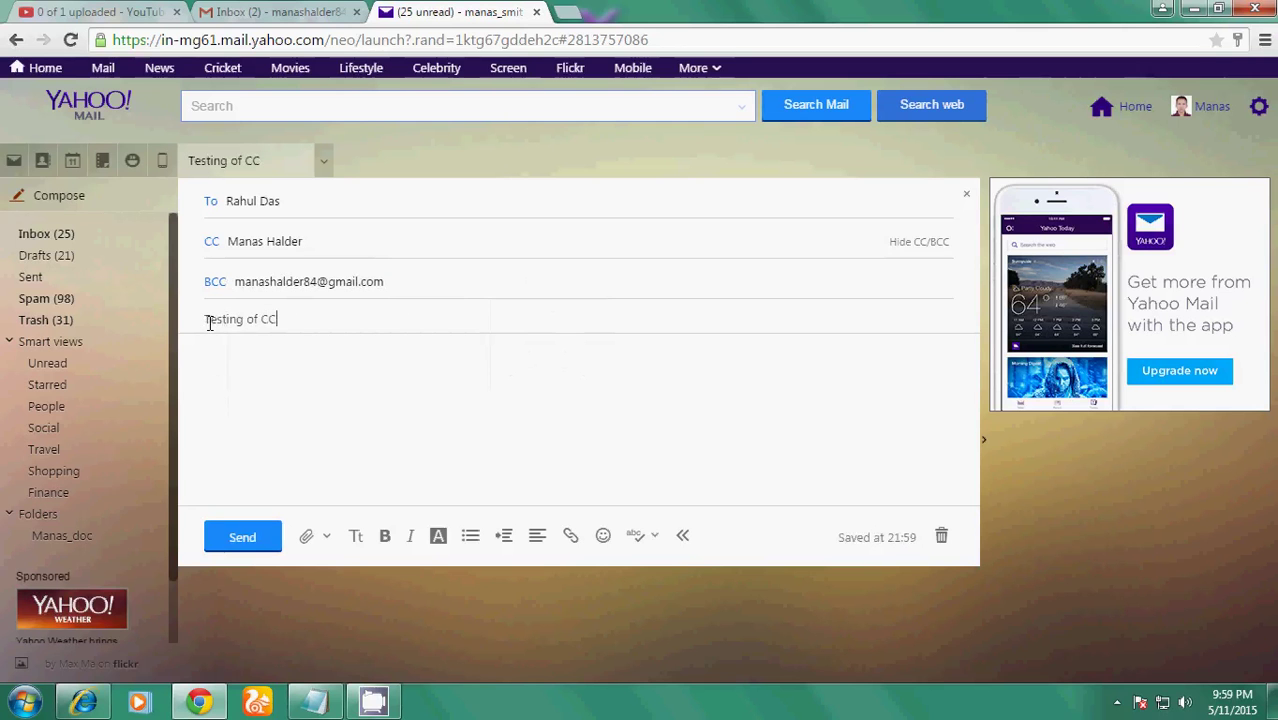
text(and B)
text(CC)
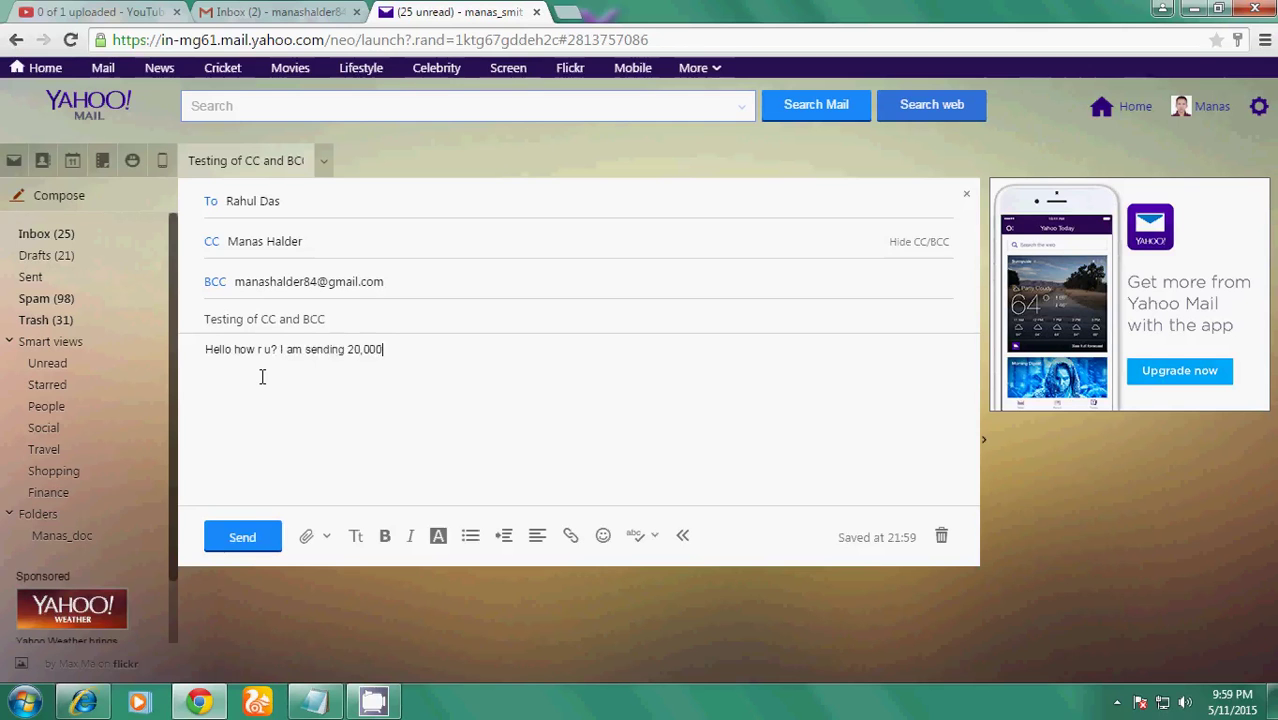
click(258, 372)
text(Hello how r u? I am sending 20,000 thousn)
text(d rupees)
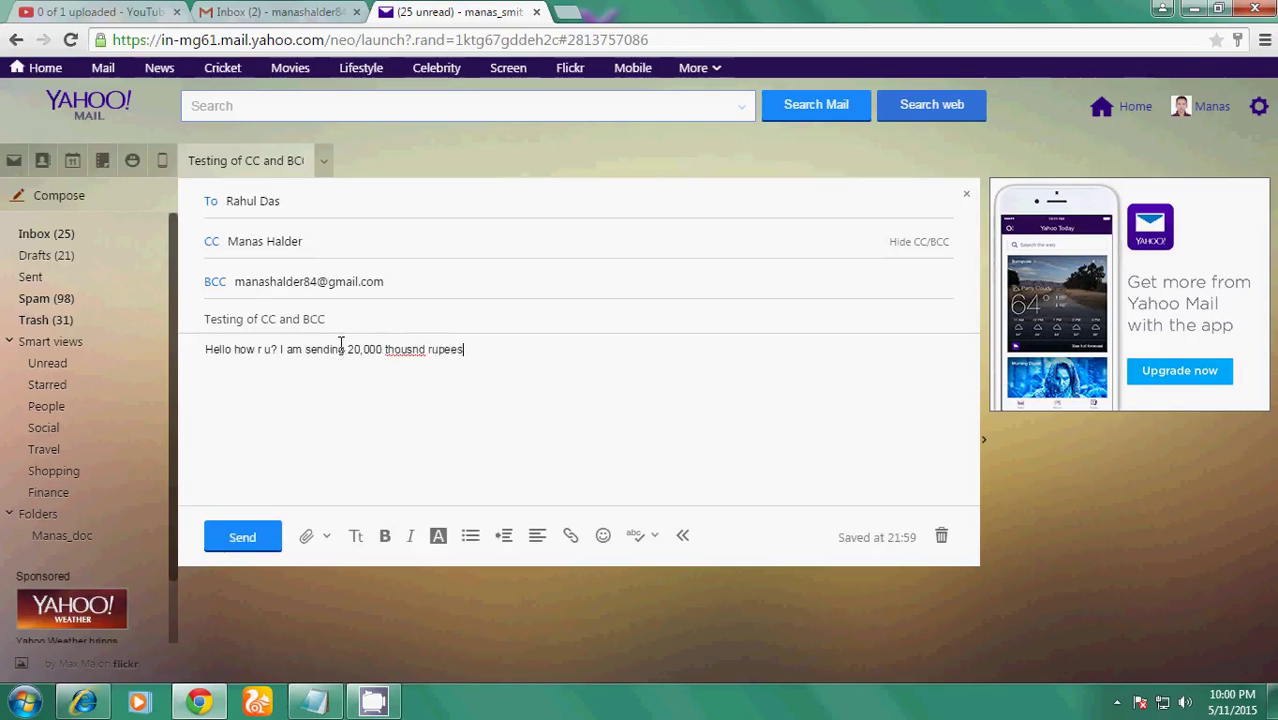
drag(349, 352, 468, 359)
click(470, 359)
click(250, 536)
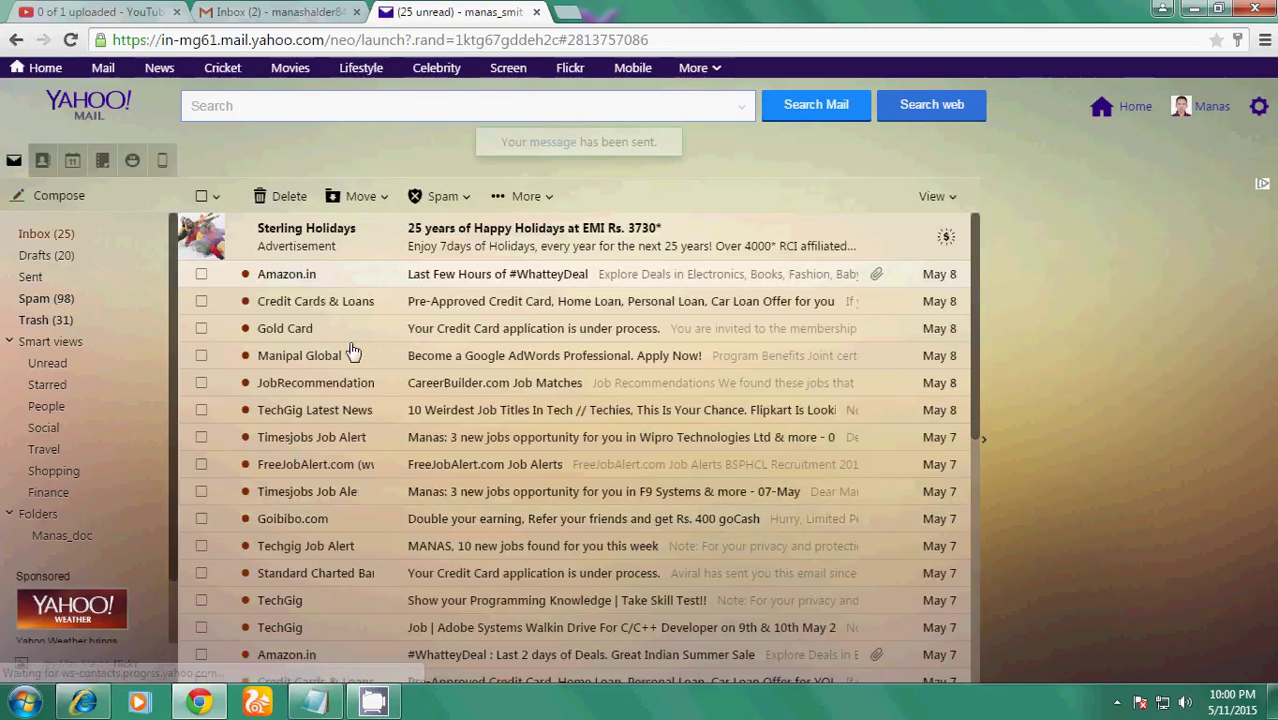
- Check the message in Yahoo's Sent folder, then switch to the Gmail inbox
click(31, 280)
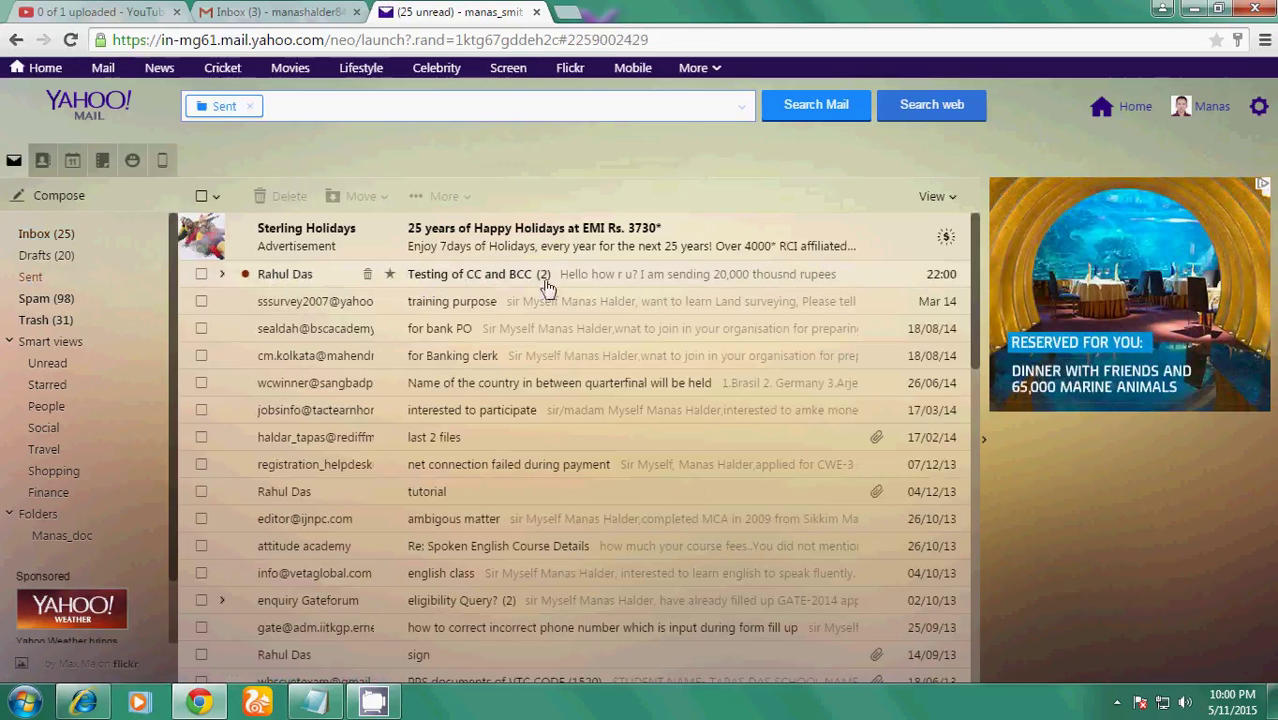
click(307, 14)
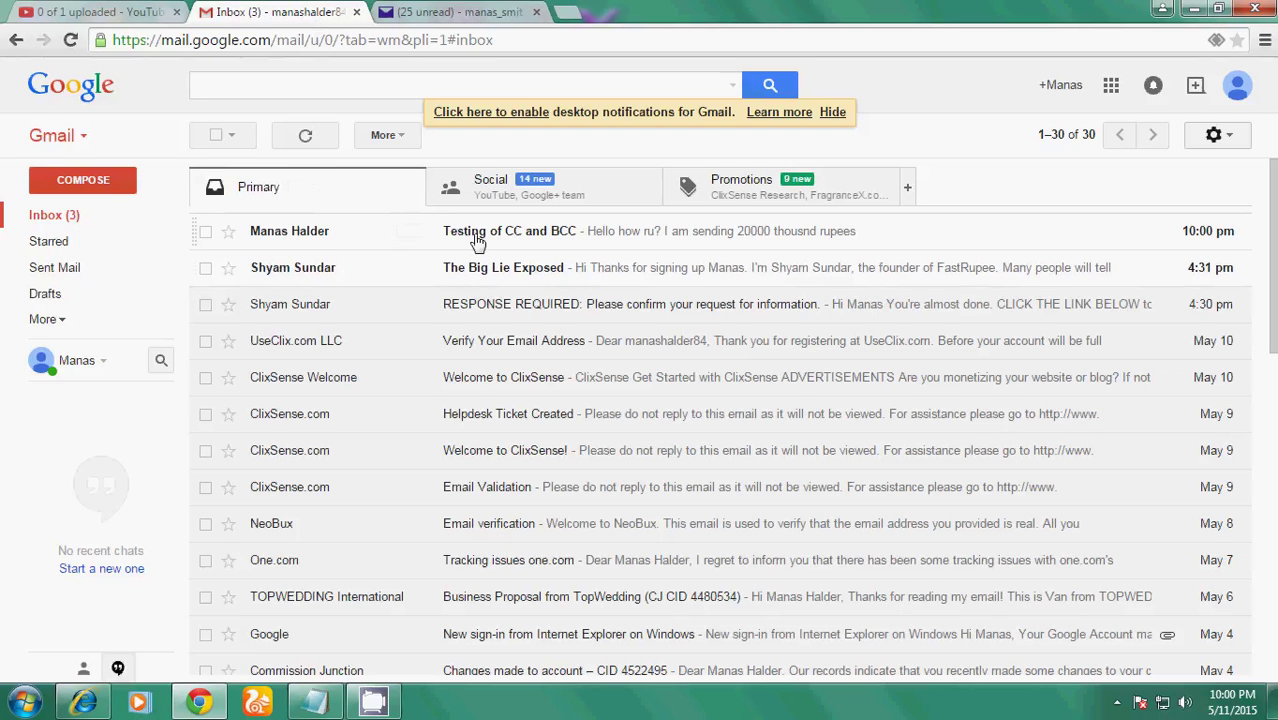
- Open the received 'Testing of CC and BCC' email in Gmail to see its recipients
click(476, 241)
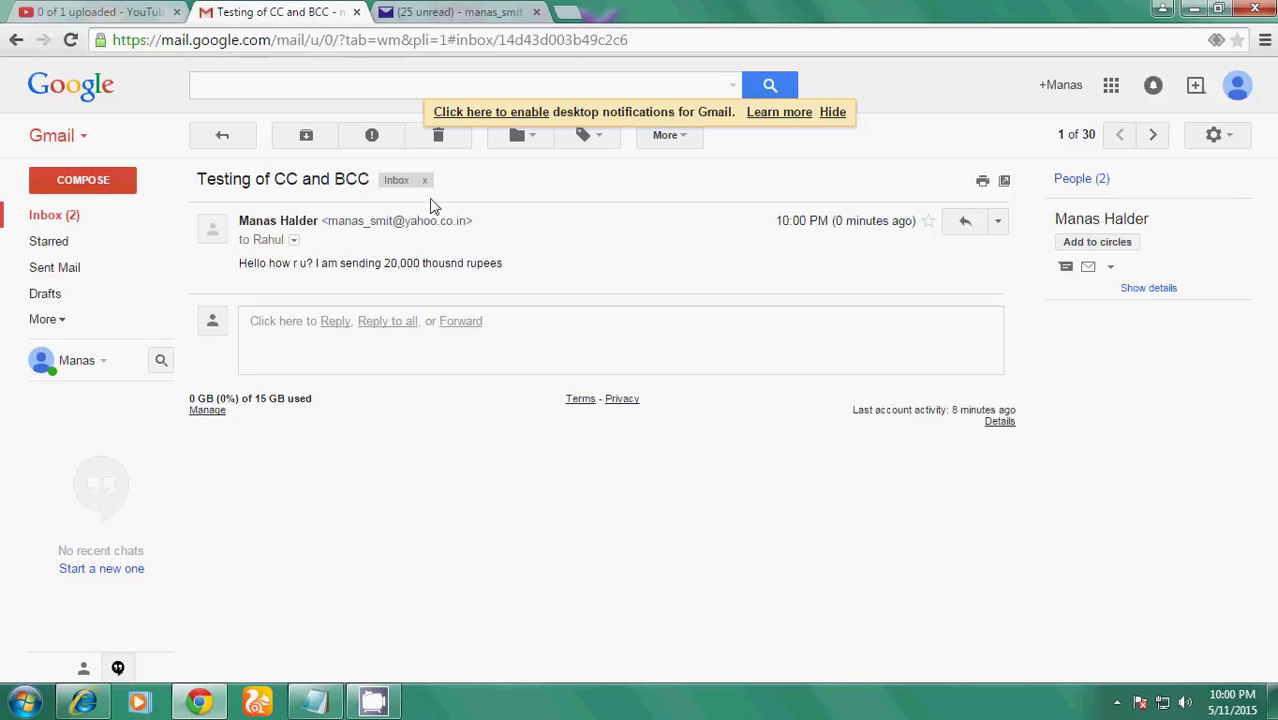
- Load Rediffmail in a new browser tab and reach its sign-in page
click(575, 14)
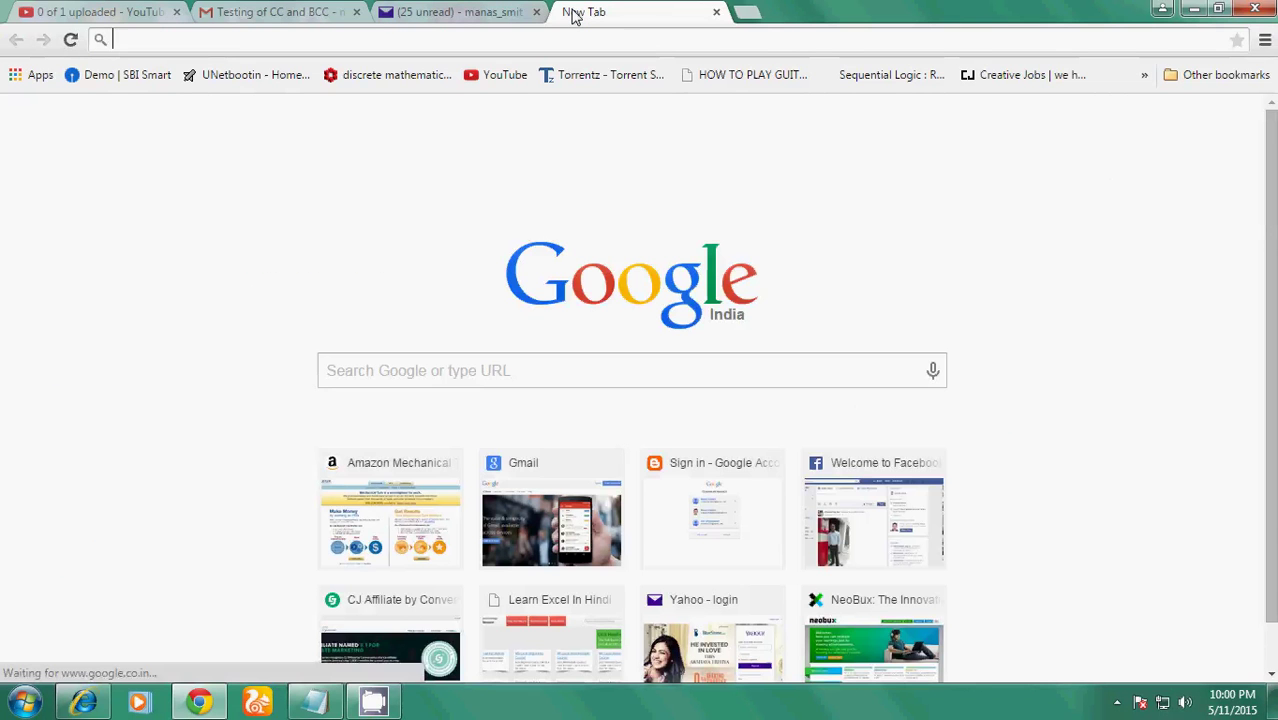
text(rediffma)
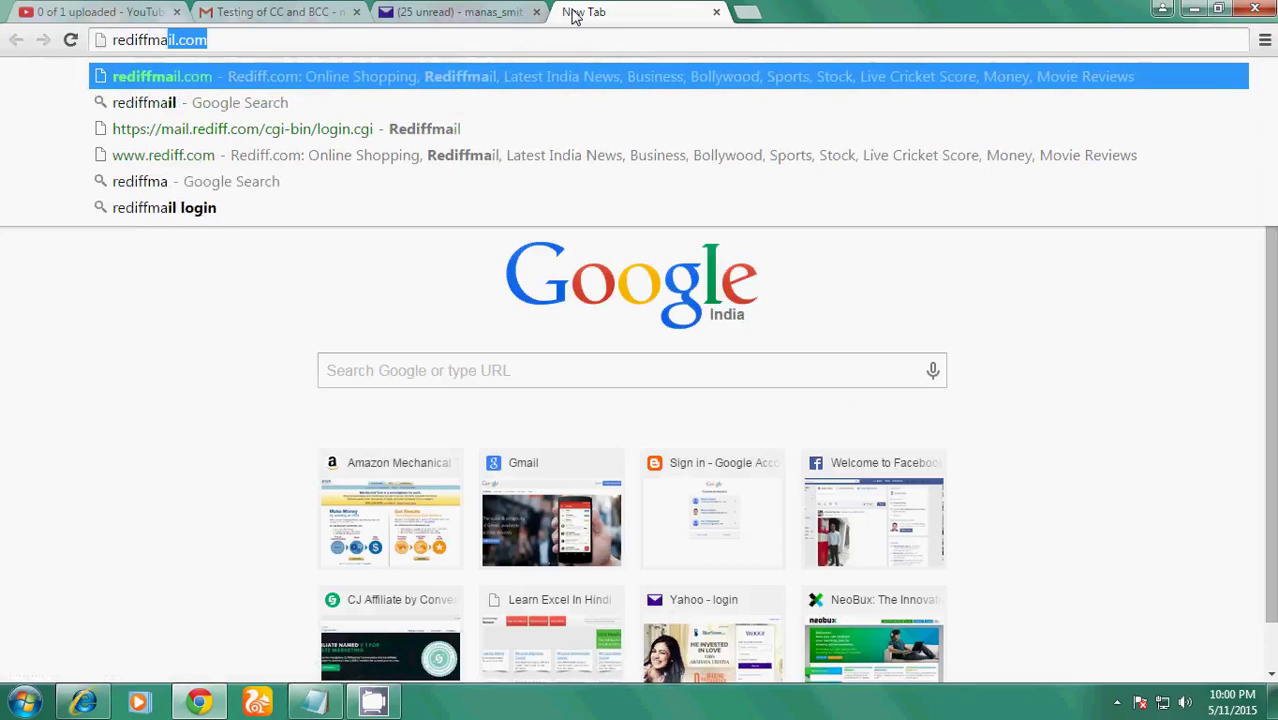
text(il)
key(Return)
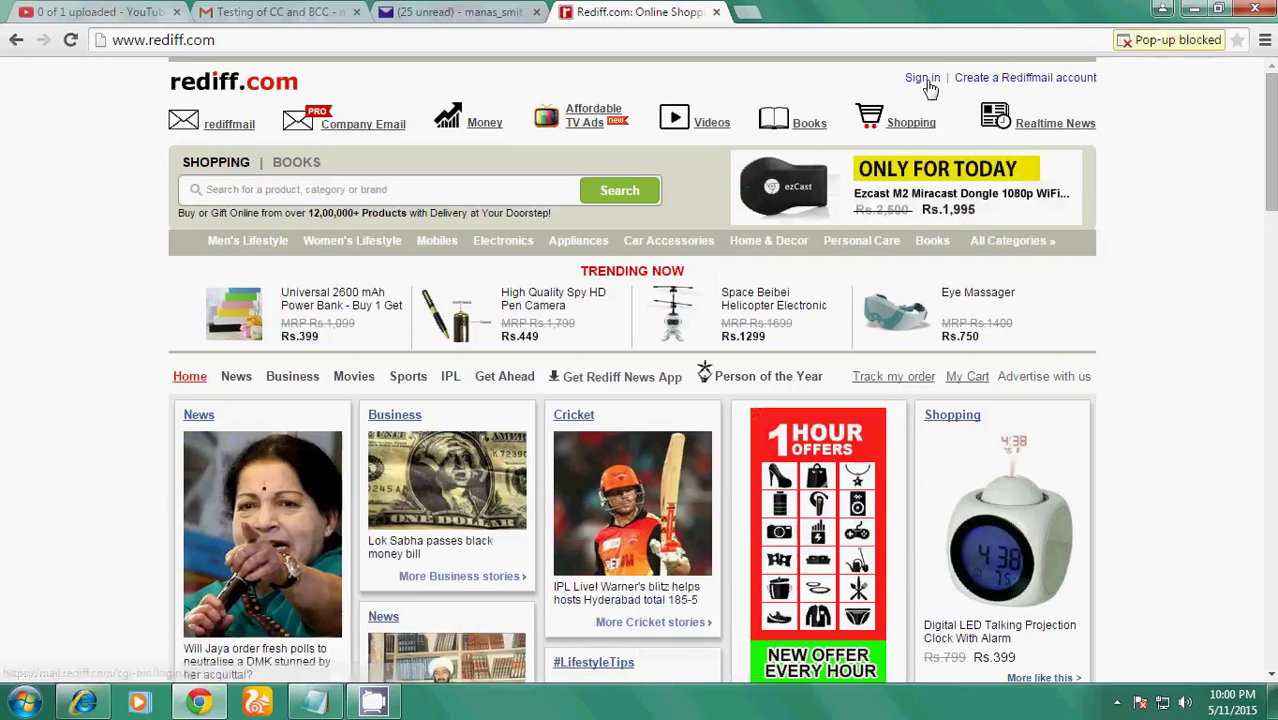
click(922, 78)
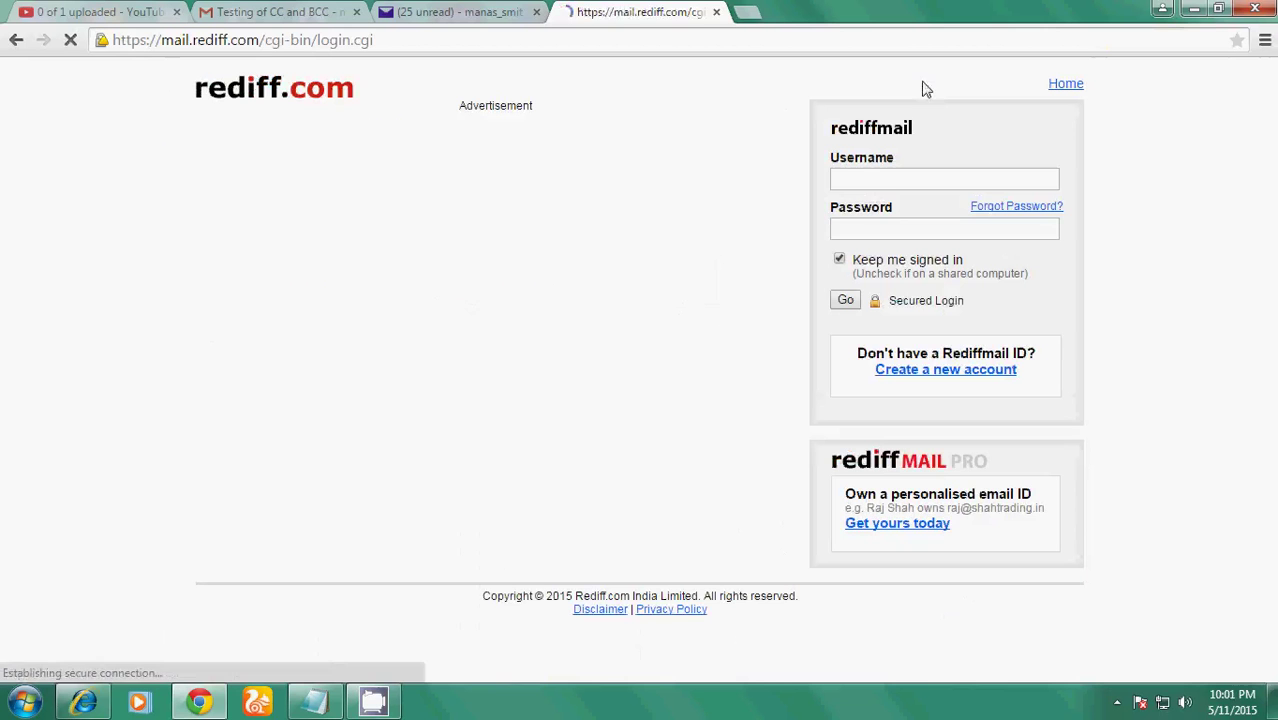
- Sign in with the mailbox username and password, with Keep me signed in unchecked
click(878, 177)
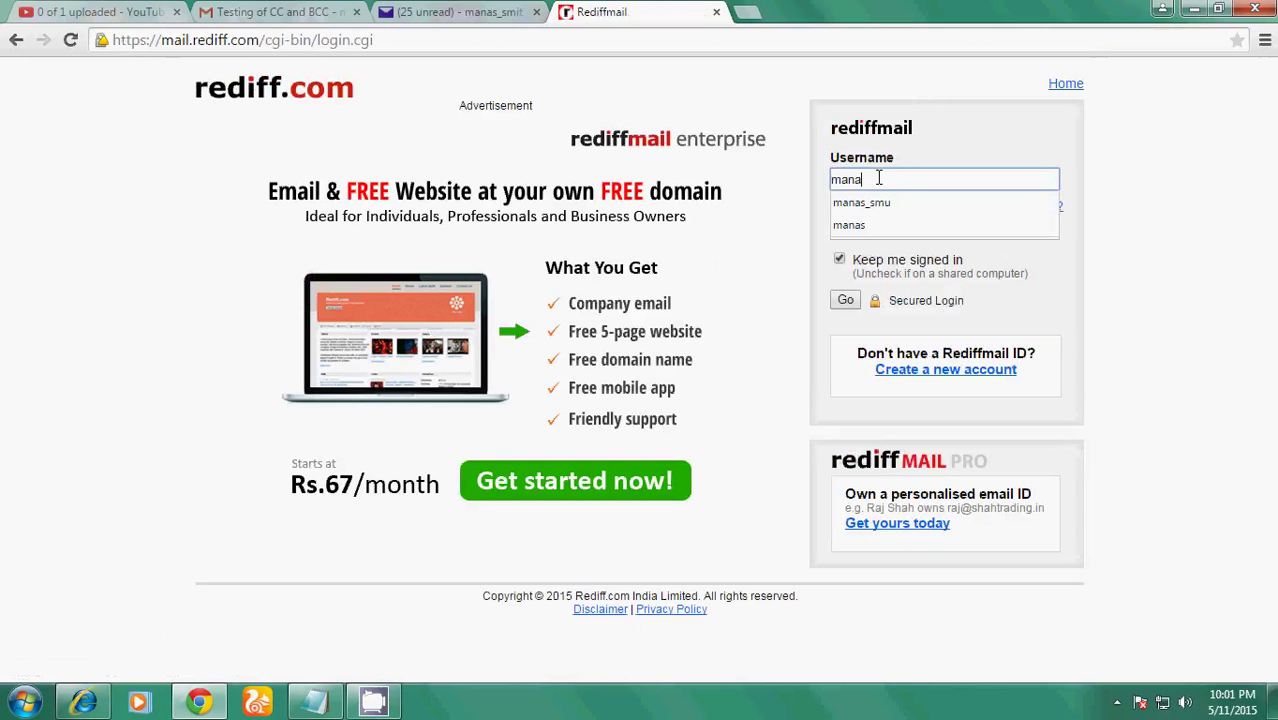
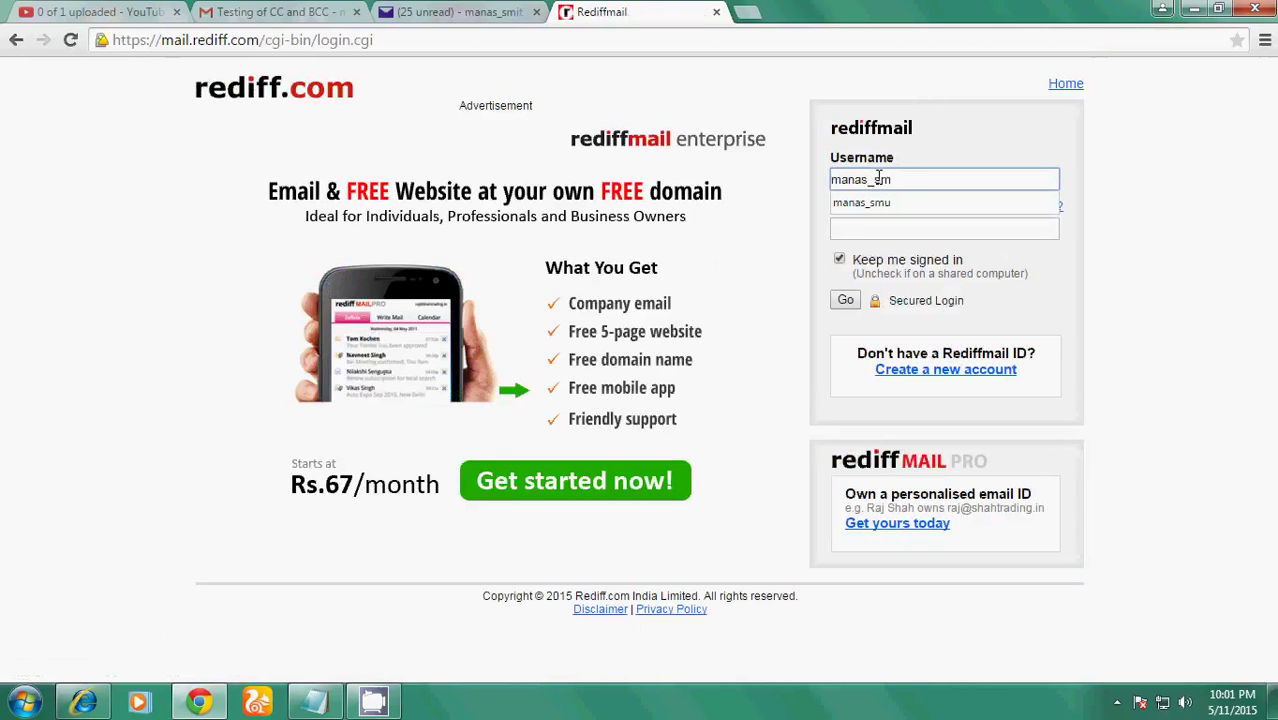
key(Tab)
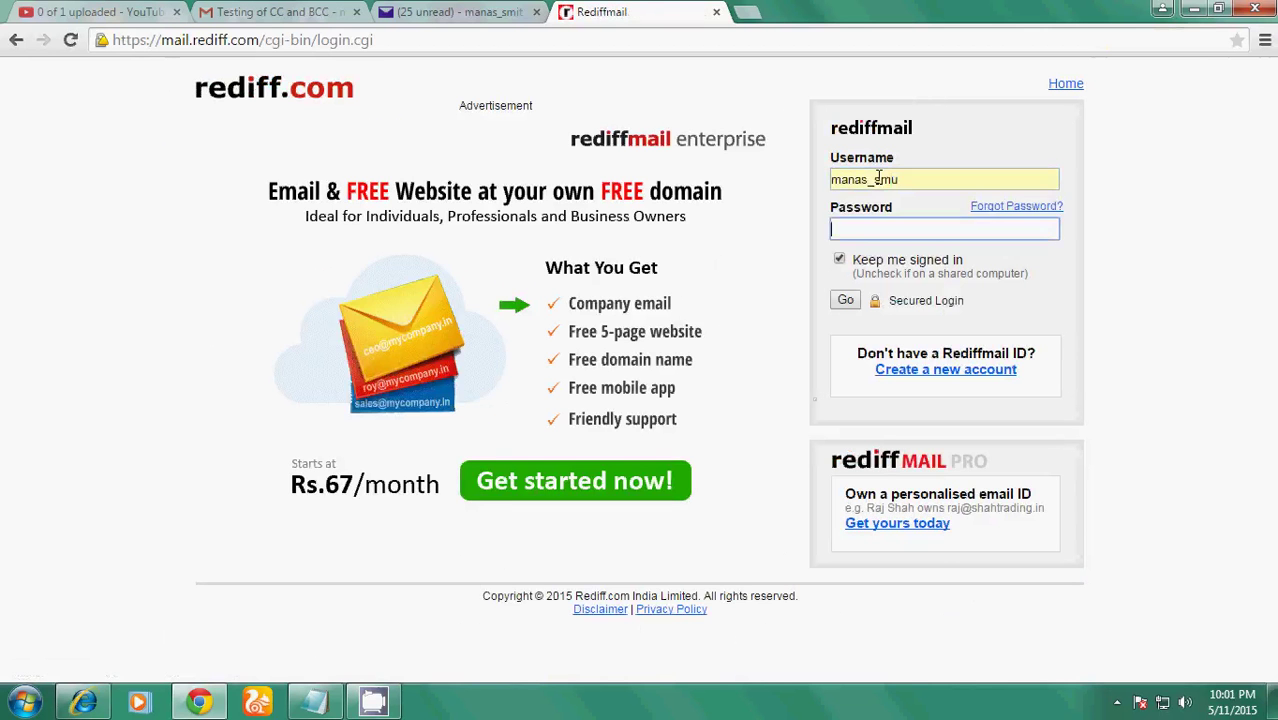
text(**)
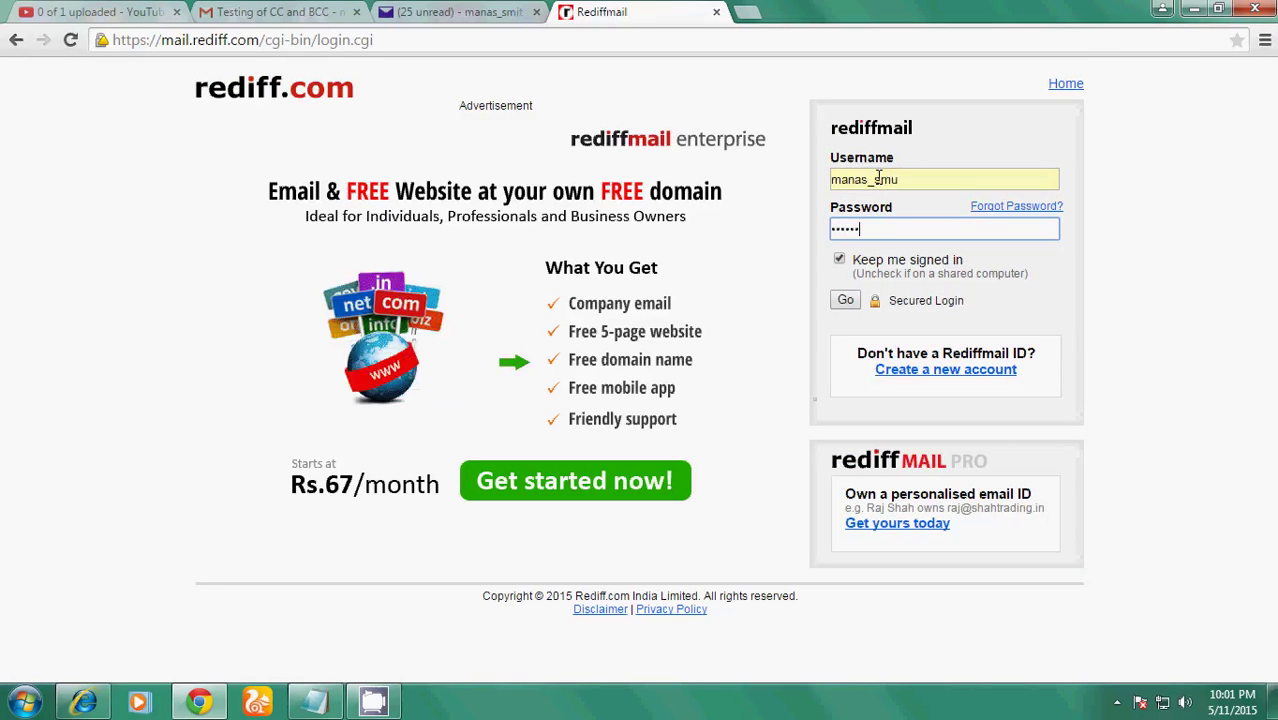
text(**)
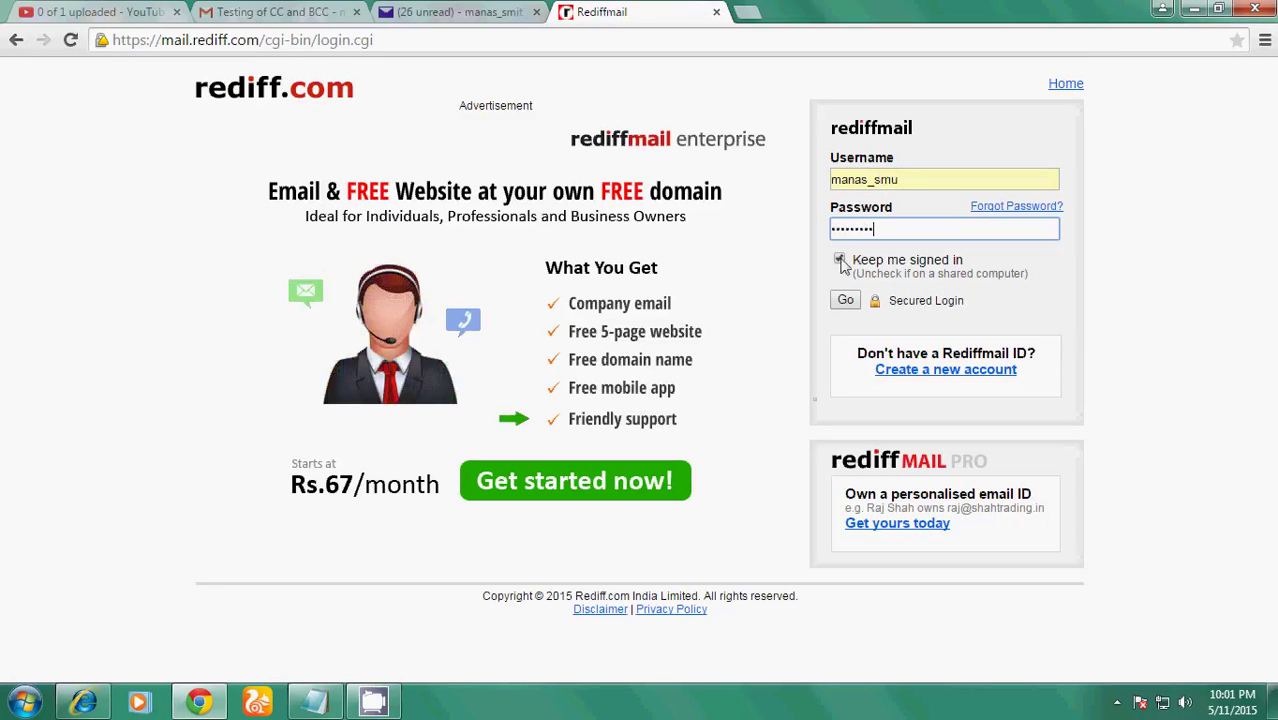
click(839, 259)
click(845, 303)
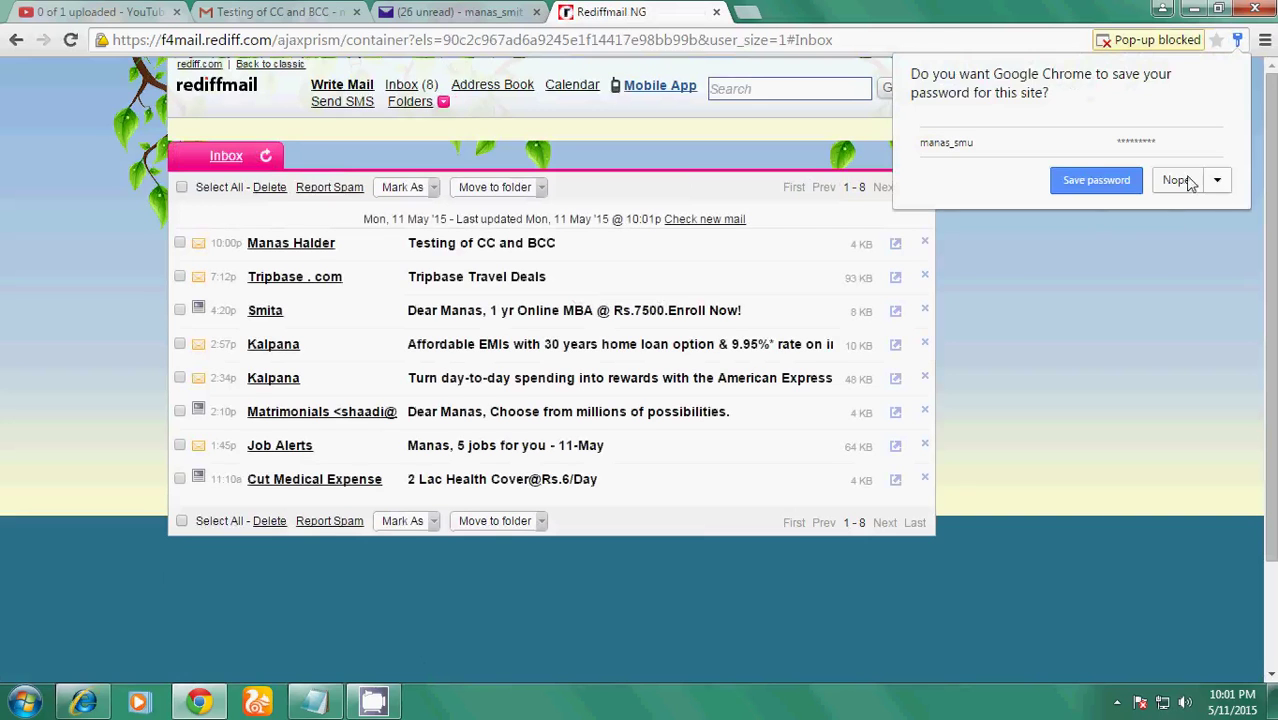
- Open the 'Testing of CC and BCC' mail in Rediffmail and expand its To and Cc recipients
click(1176, 181)
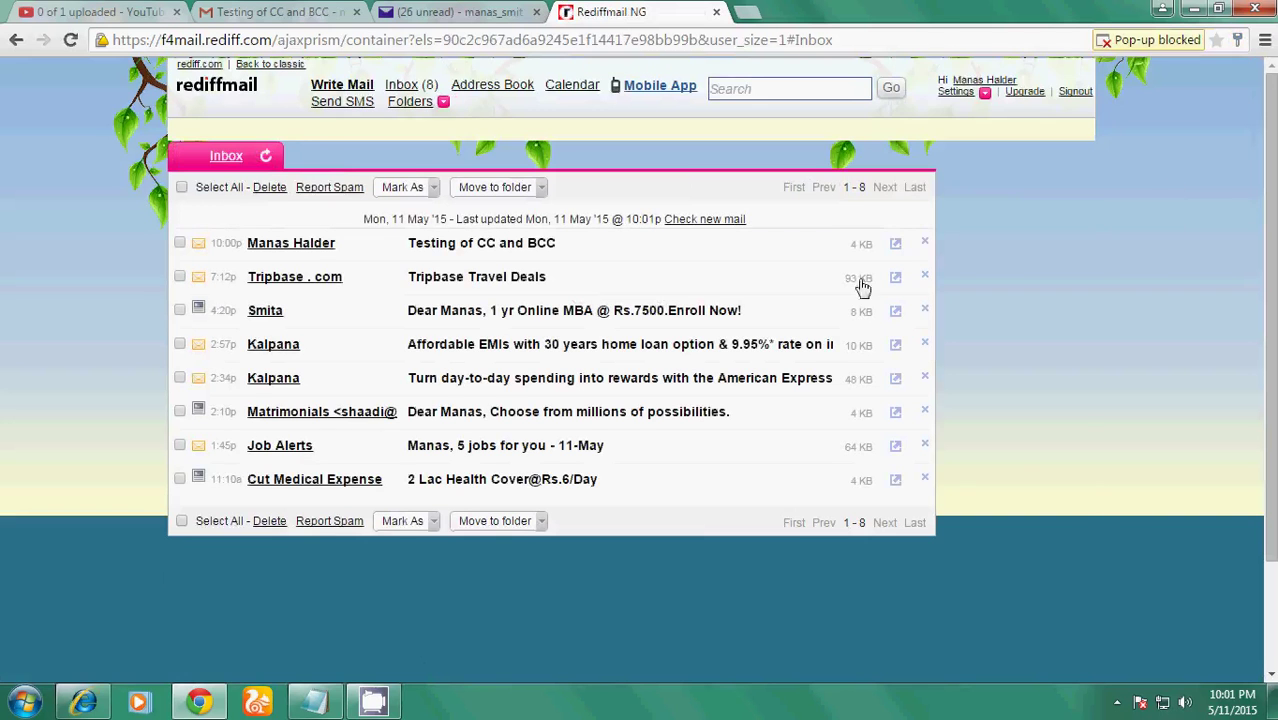
click(322, 246)
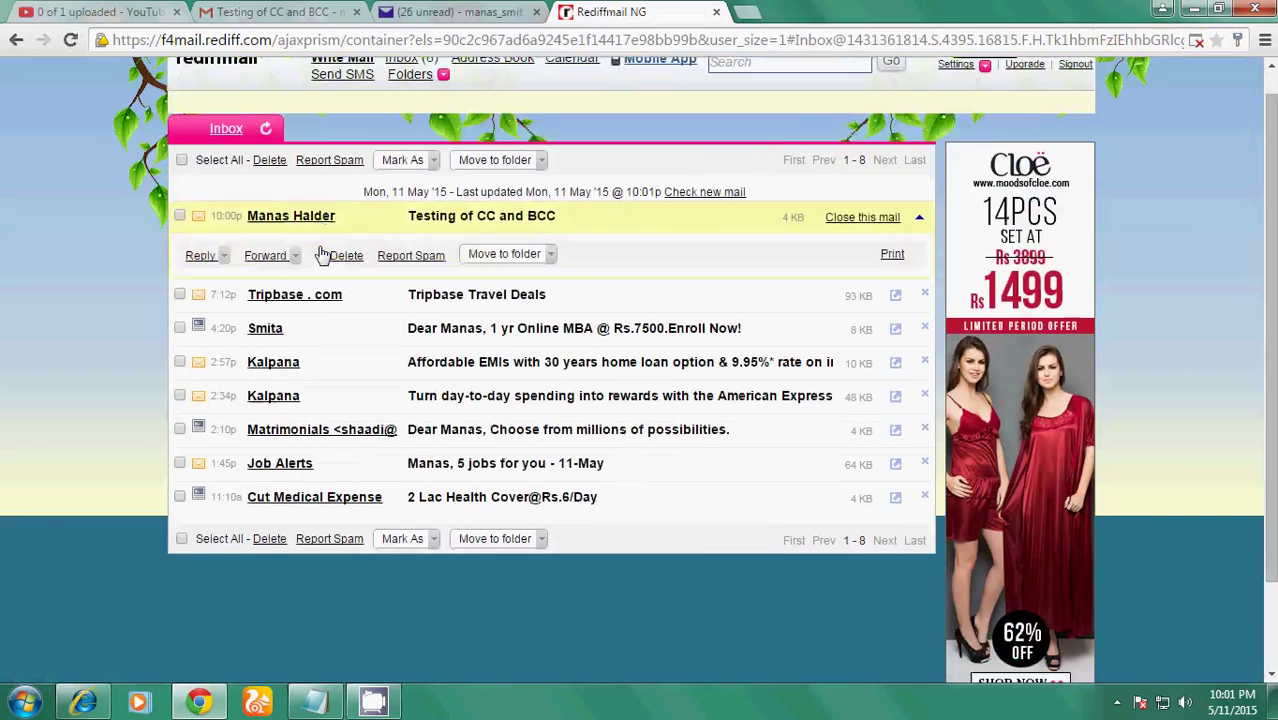
scroll(328, 300, down, 2)
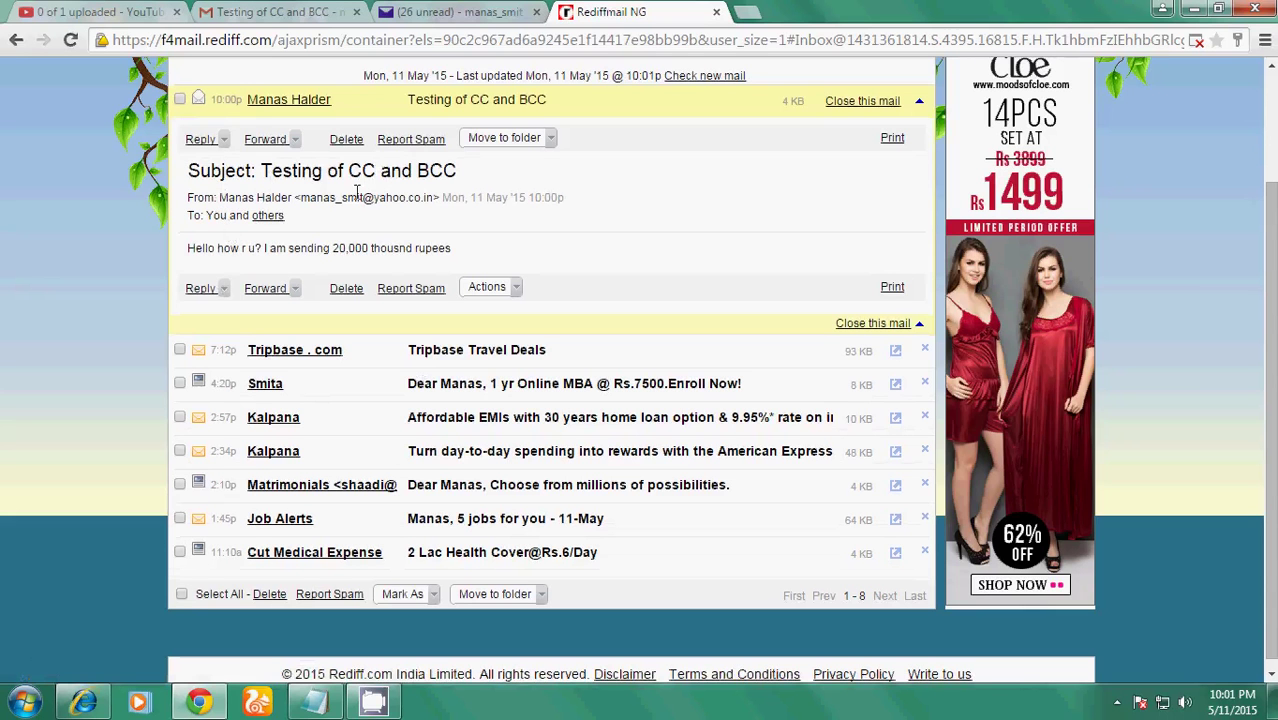
drag(210, 219, 283, 226)
click(284, 226)
click(277, 225)
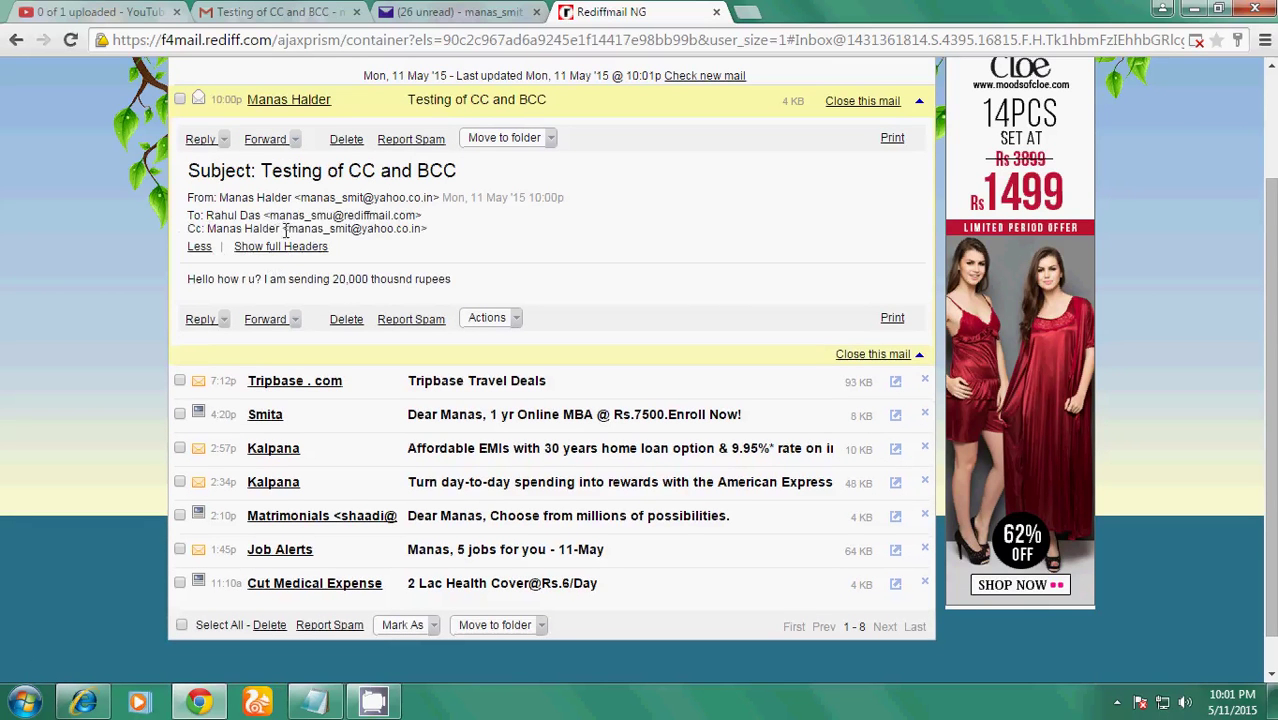
drag(291, 230, 422, 233)
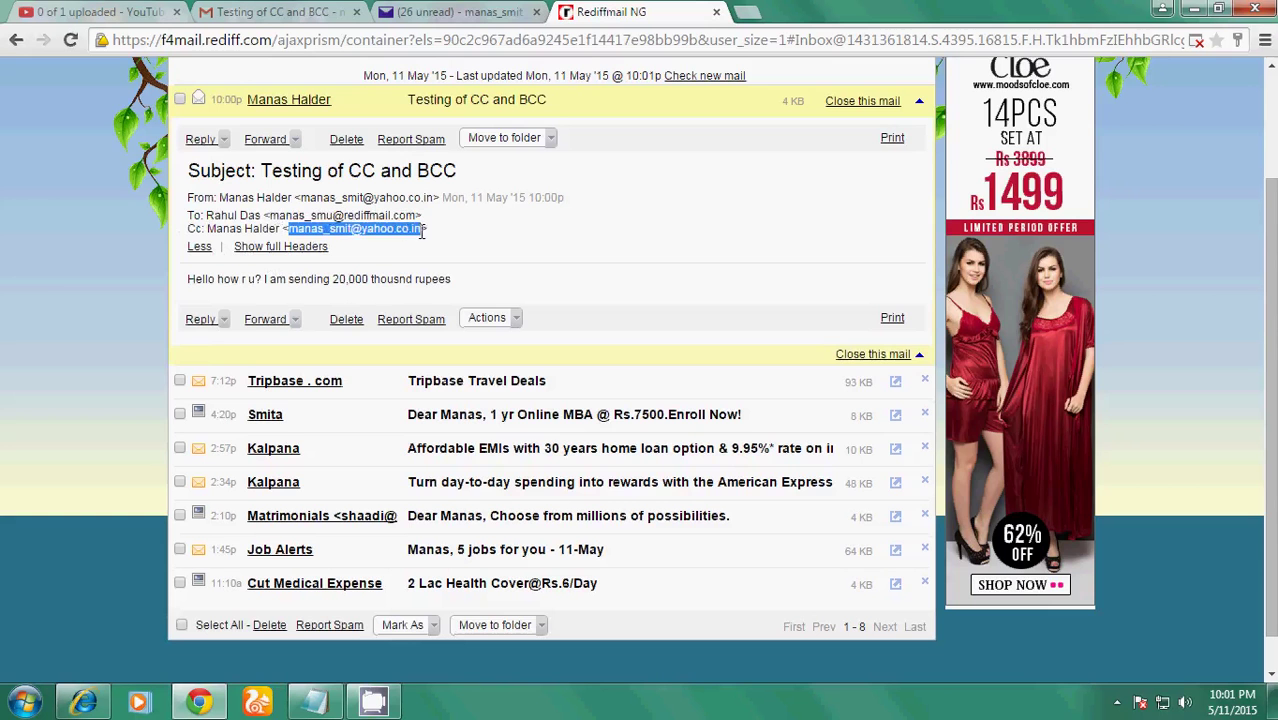
click(438, 14)
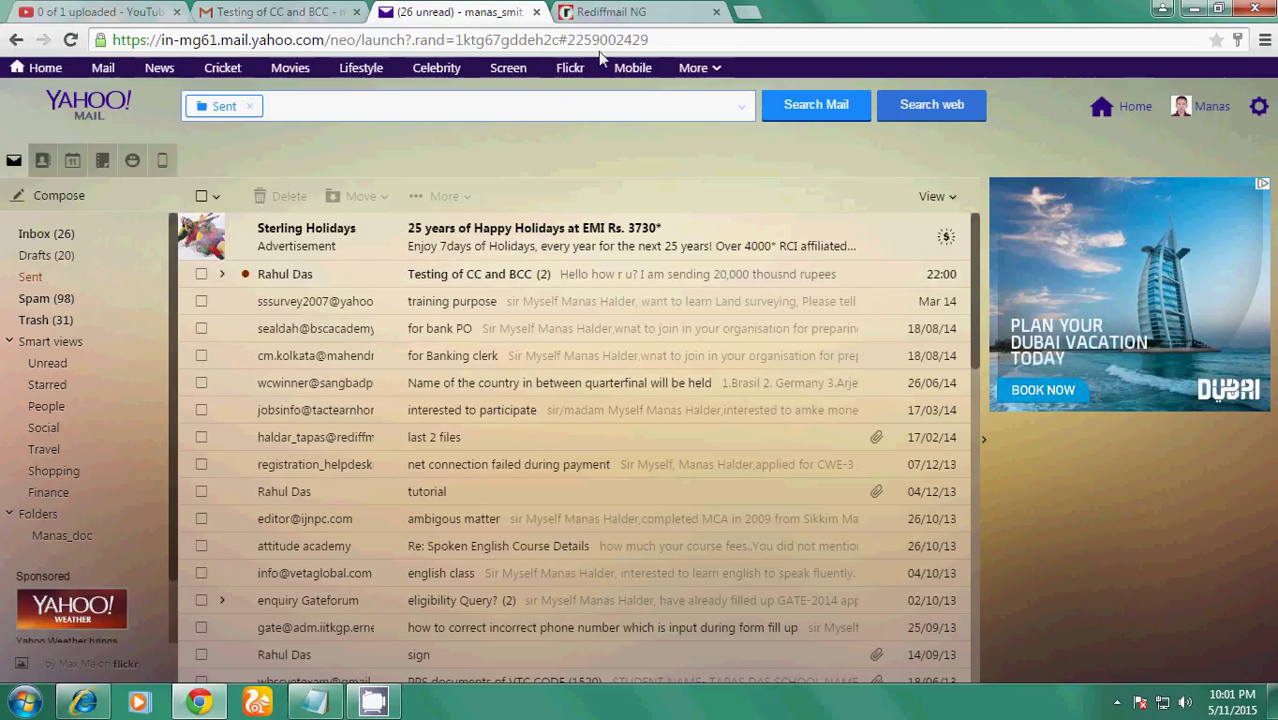
- Compare recipient headers across the Gmail, Rediffmail and Yahoo Mail tabs, finishing on Gmail
click(305, 14)
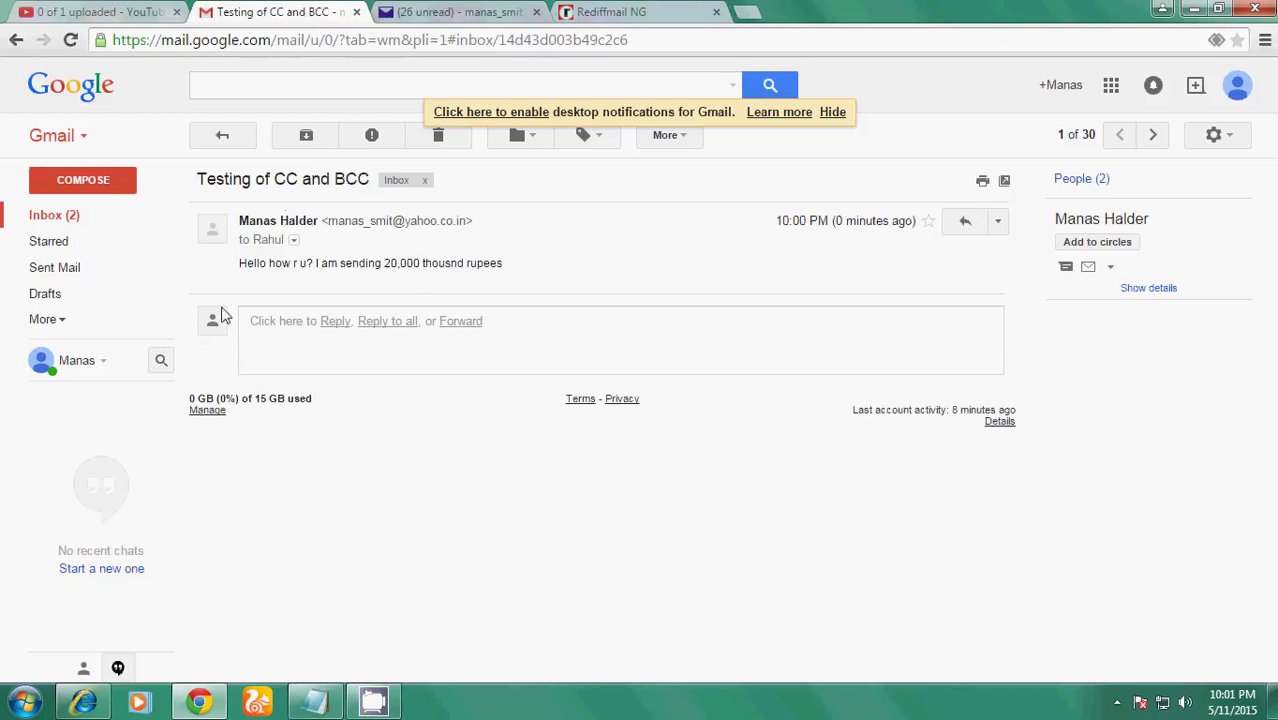
click(592, 14)
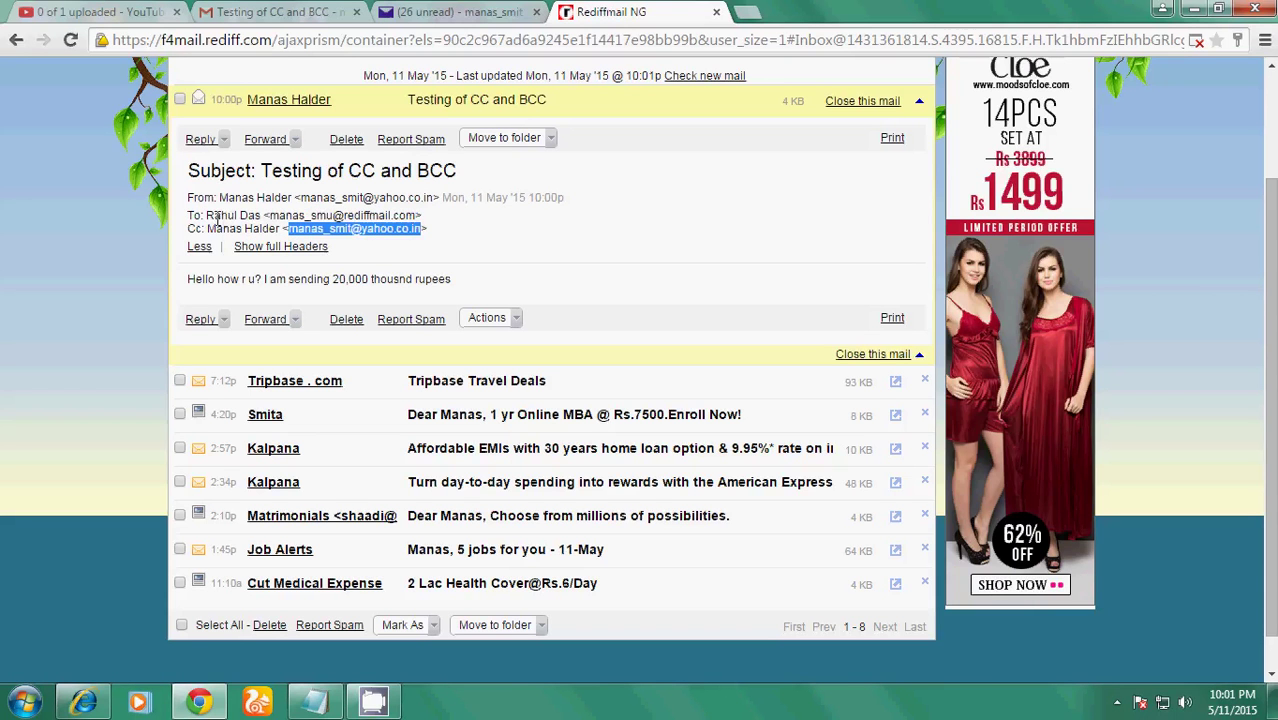
drag(204, 215, 431, 229)
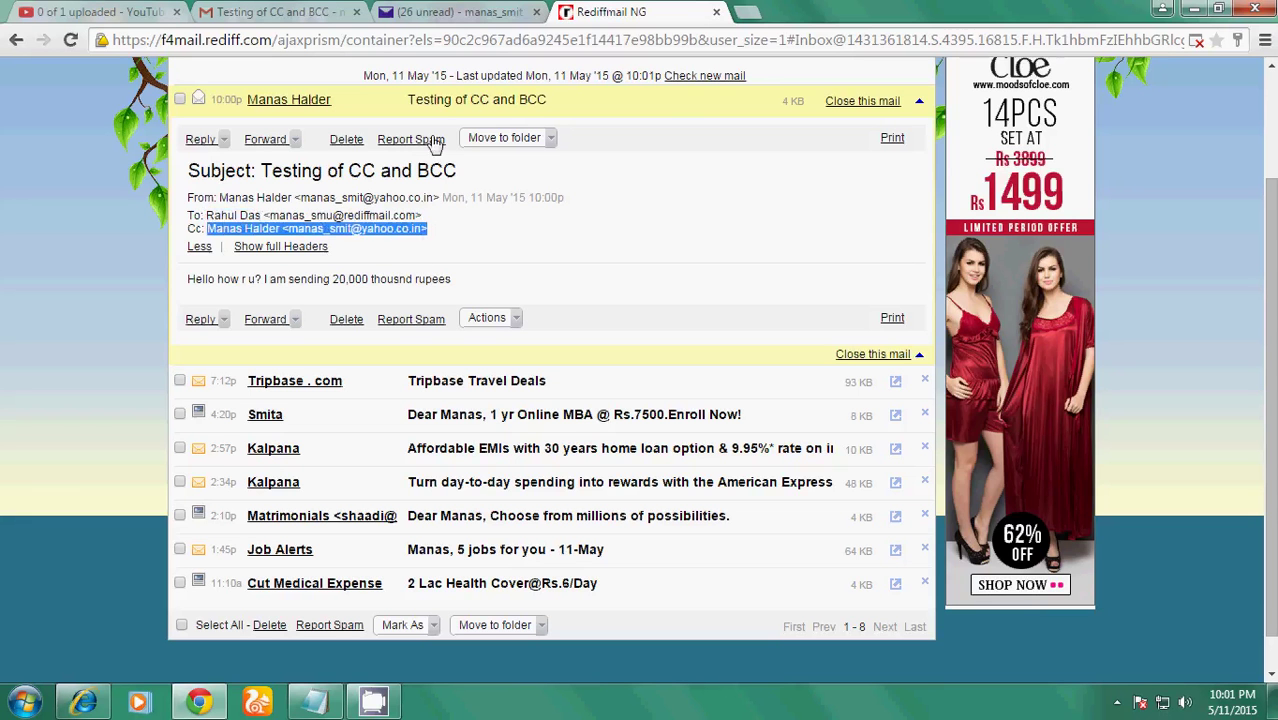
click(306, 16)
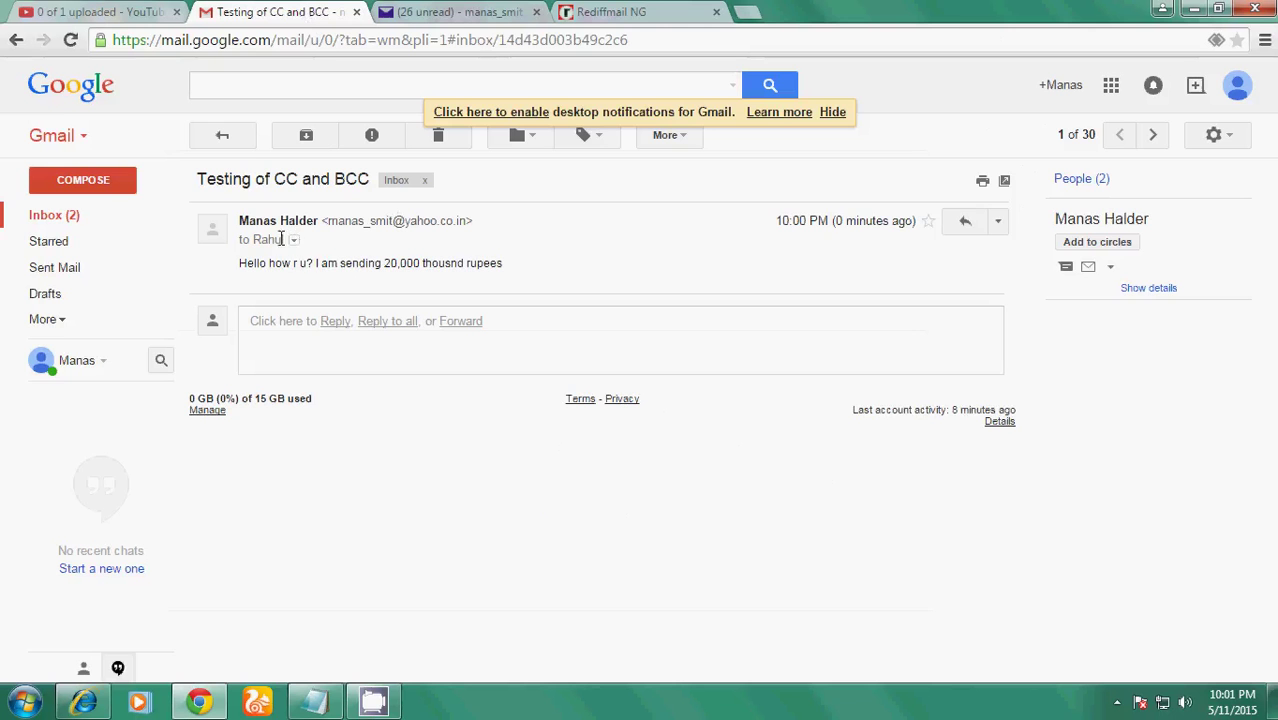
click(452, 14)
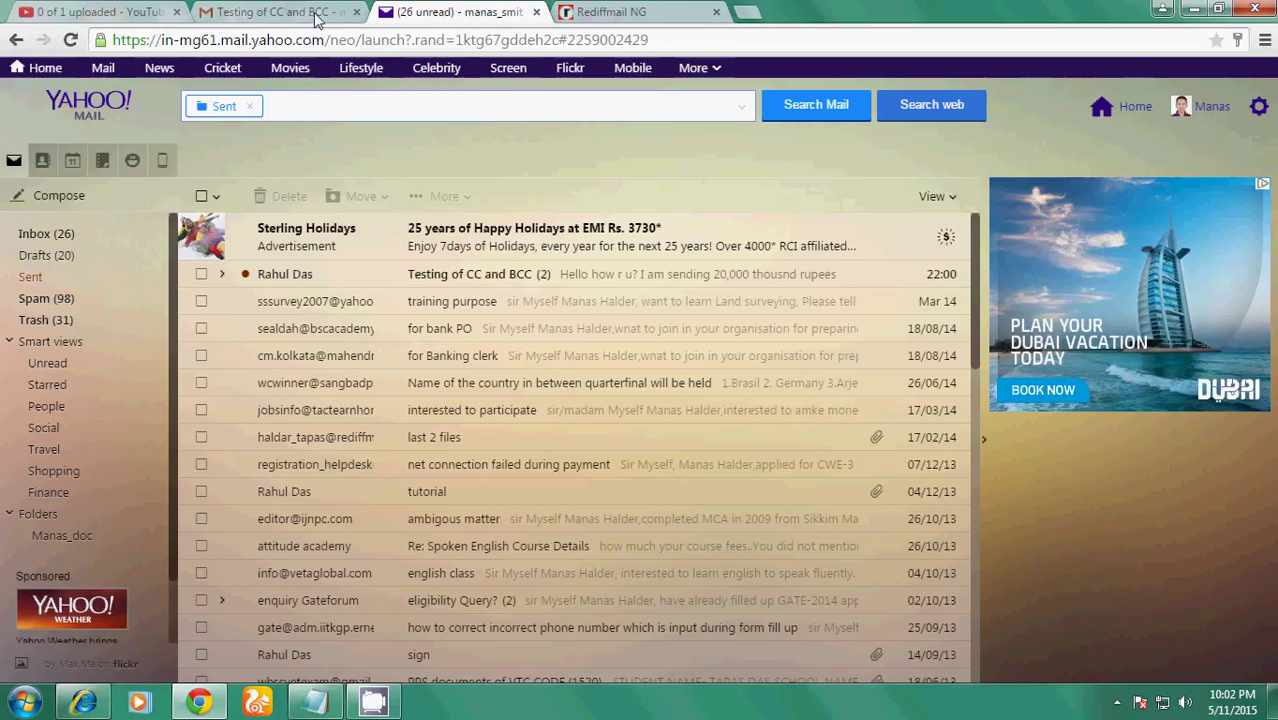
click(636, 14)
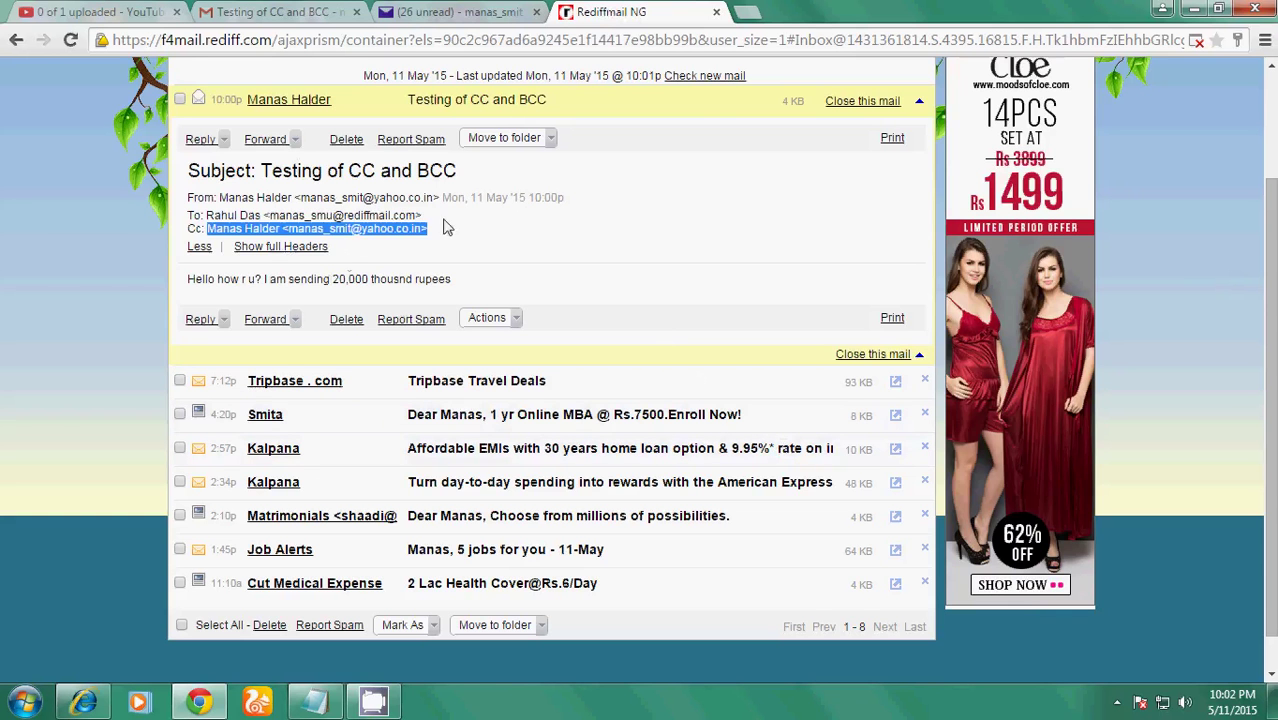
click(470, 12)
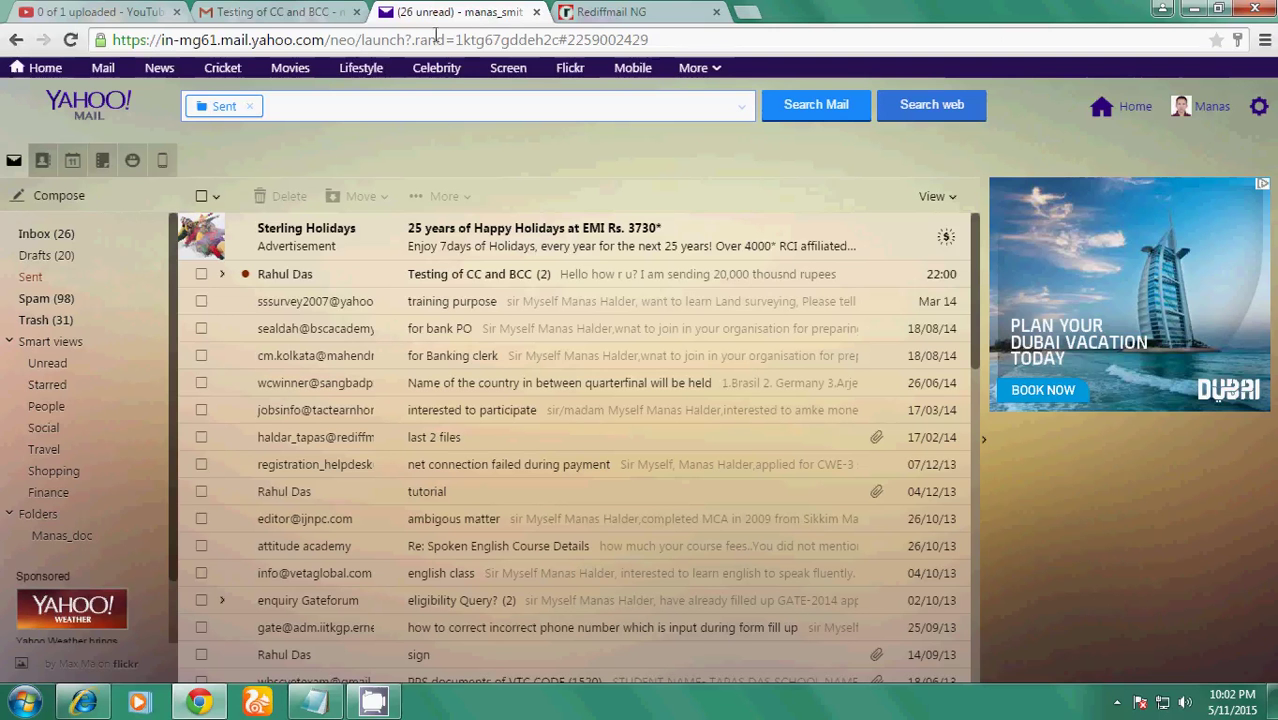
click(311, 14)
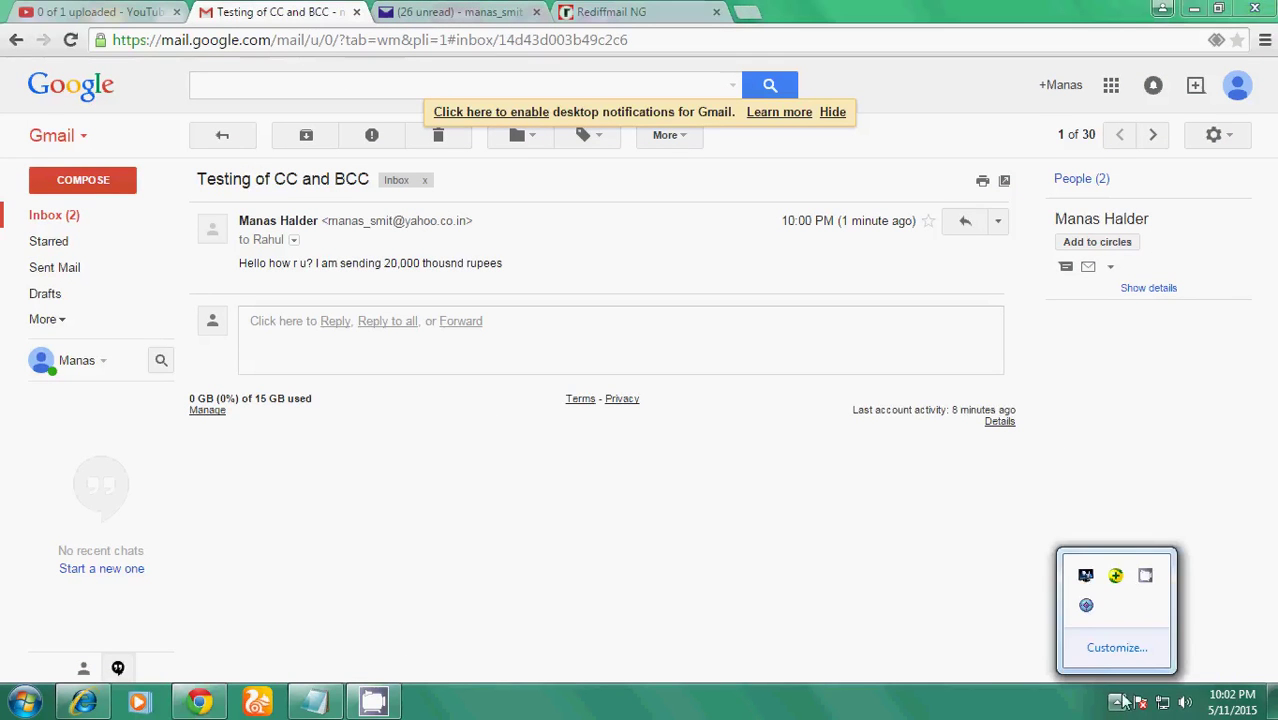
right_click(1145, 576)
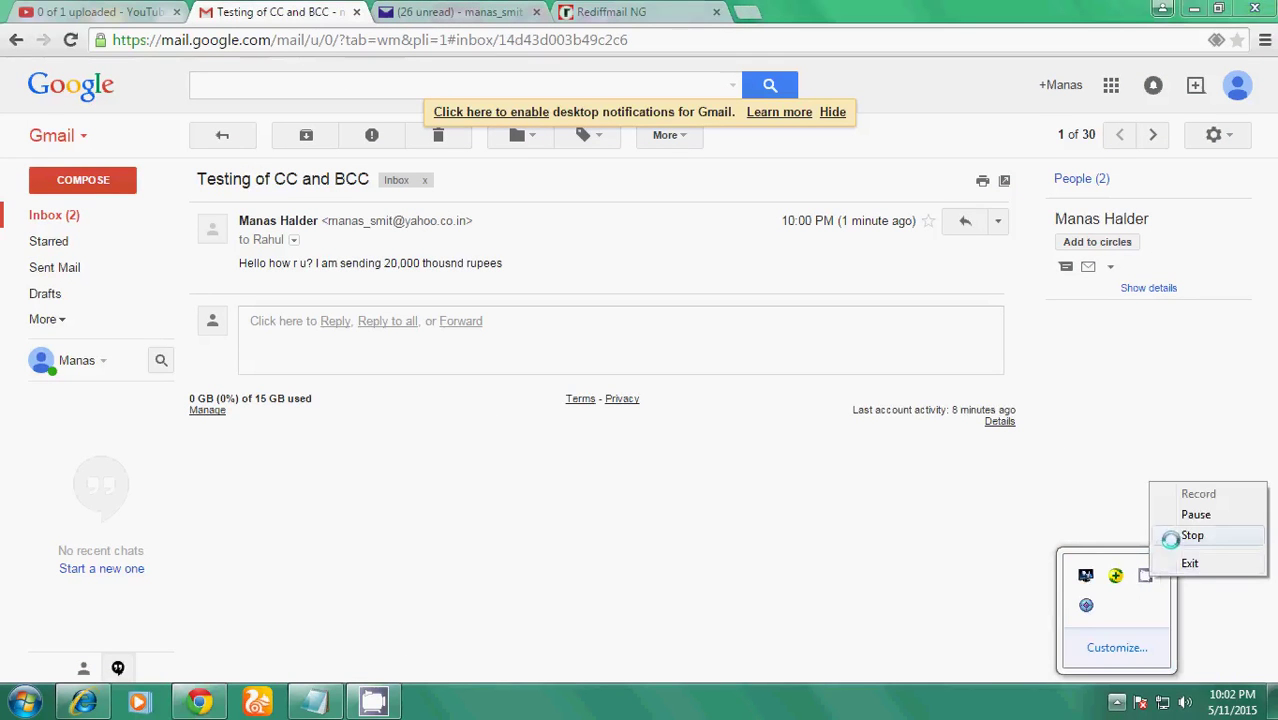